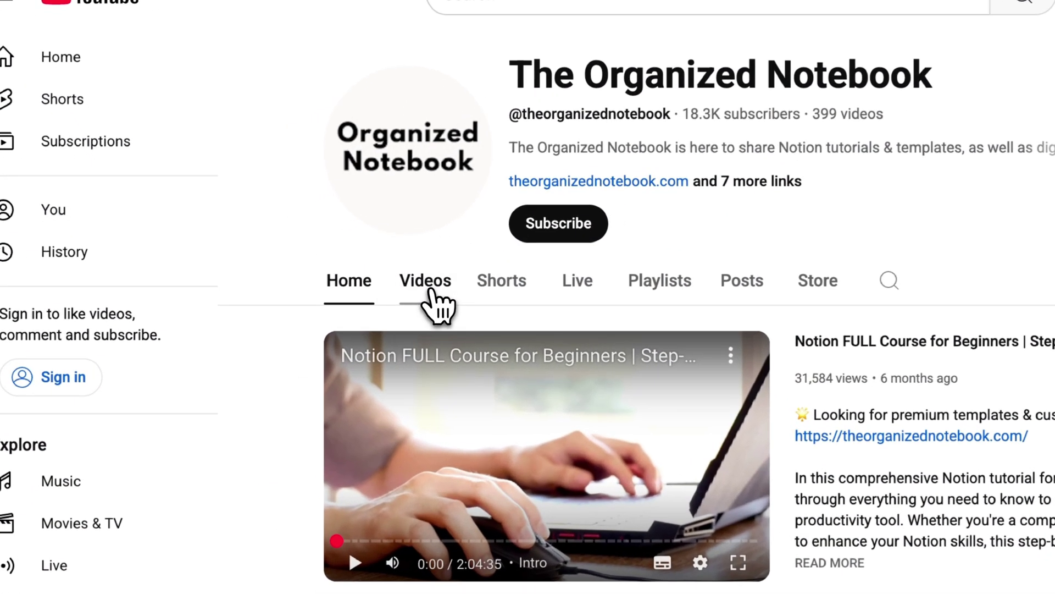
Step: Open The Organized Notebook channel's Videos tab and scroll through its latest uploads
{"action": "left_click", "coordinate": [323, 269]}
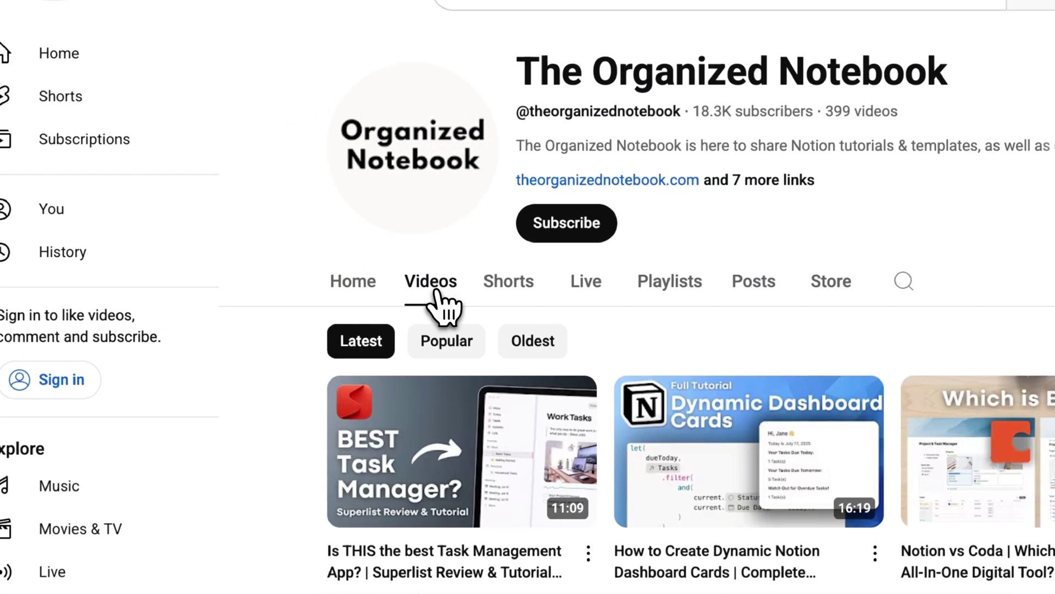
{"action": "scroll", "coordinate": [442, 305], "scroll_direction": "down", "scroll_amount": 3}
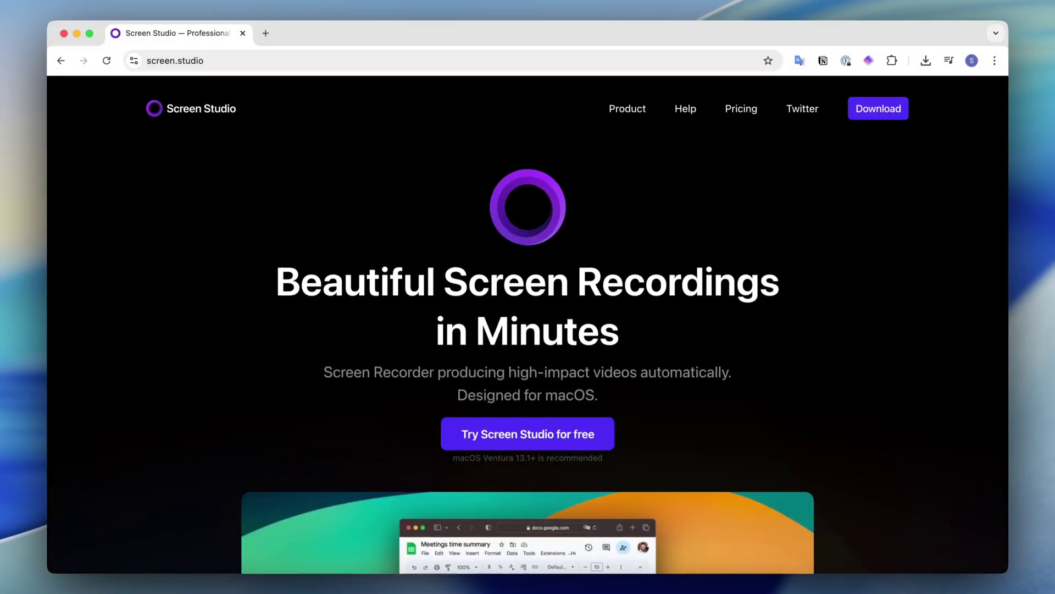
Step: Scroll the screen.studio homepage down to the spreadsheet demo recording below the headline
{"action": "scroll", "coordinate": [547, 163], "scroll_direction": "down", "scroll_amount": 3}
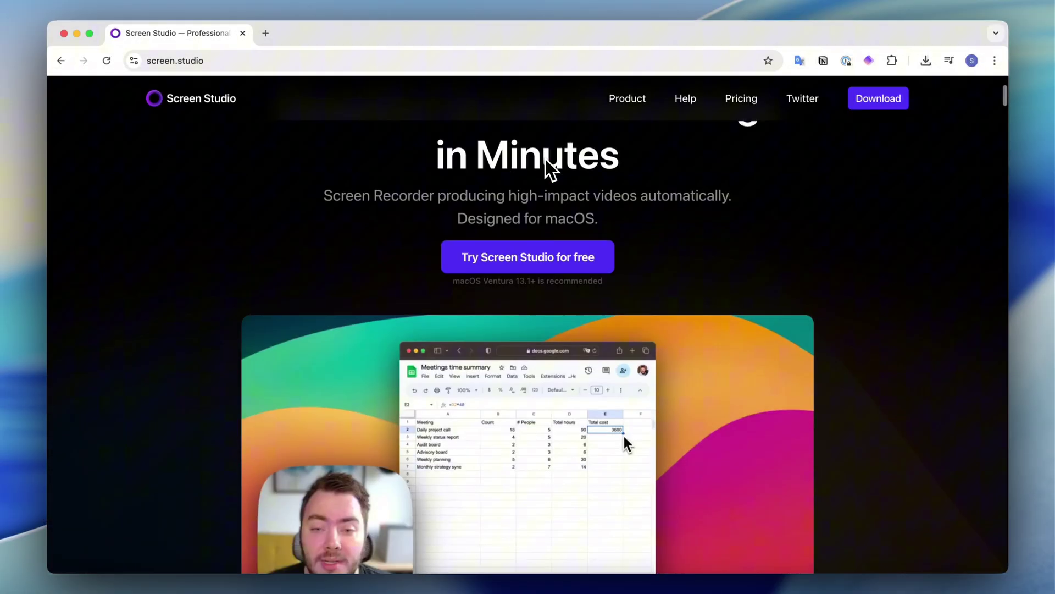
{"action": "scroll", "coordinate": [547, 164], "scroll_direction": "down", "scroll_amount": 3}
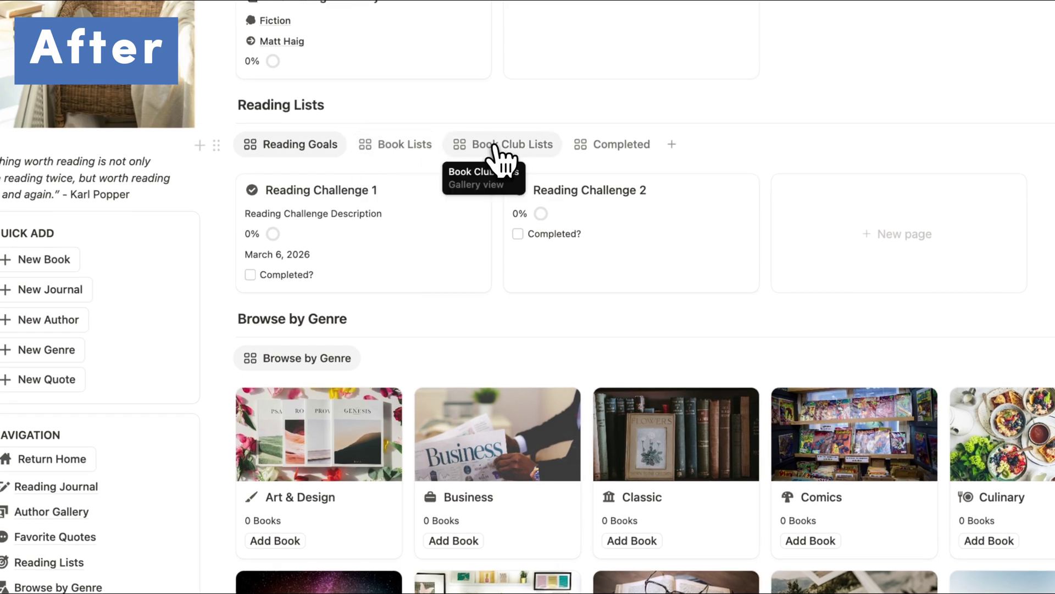
Step: Switch the Notion Reading Lists to the Completed view
{"action": "left_click", "coordinate": [608, 155]}
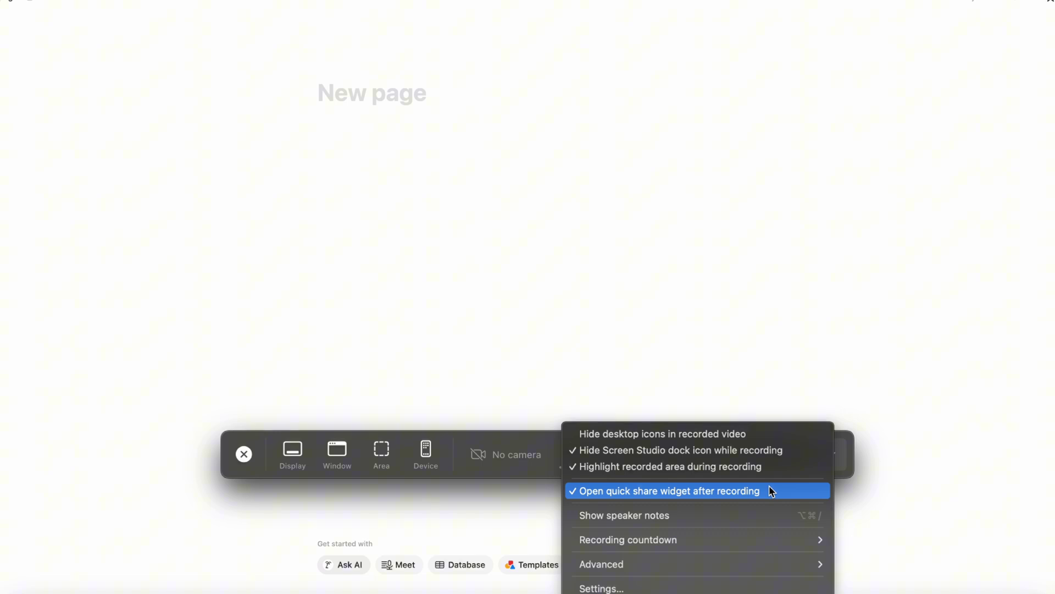
Step: Show the speaker notes script, then hide it and browse the Recording countdown and Advanced options
{"action": "left_click", "coordinate": [763, 515]}
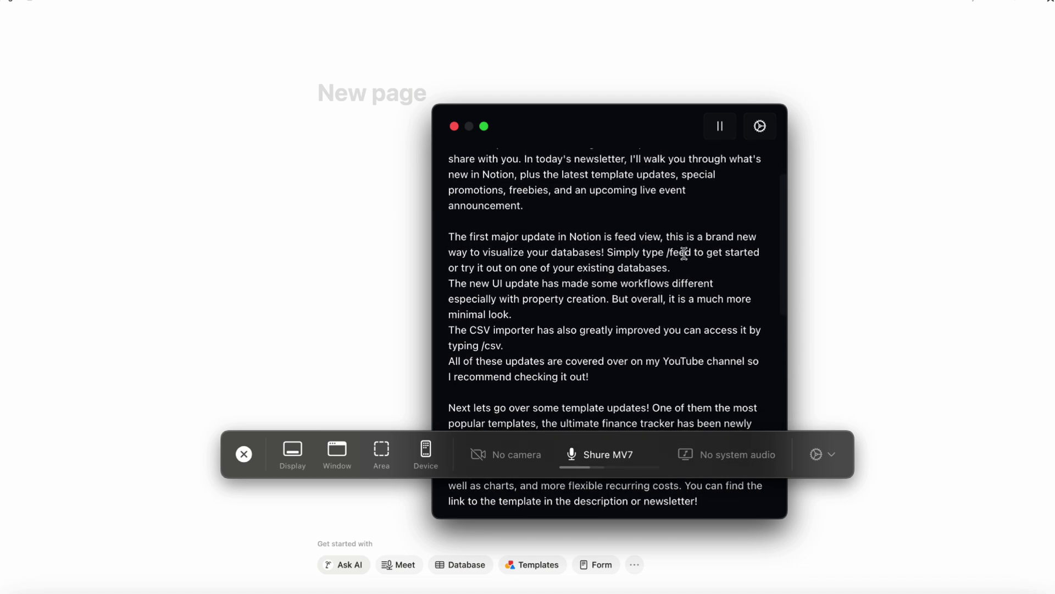
{"action": "left_click", "coordinate": [823, 454]}
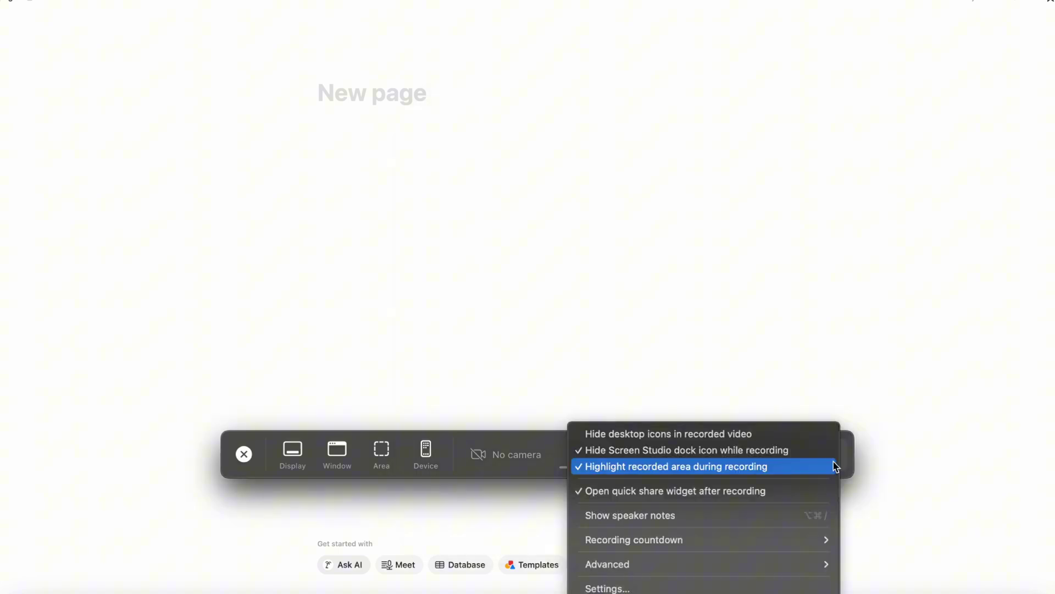
{"action": "mouse_move", "coordinate": [797, 540]}
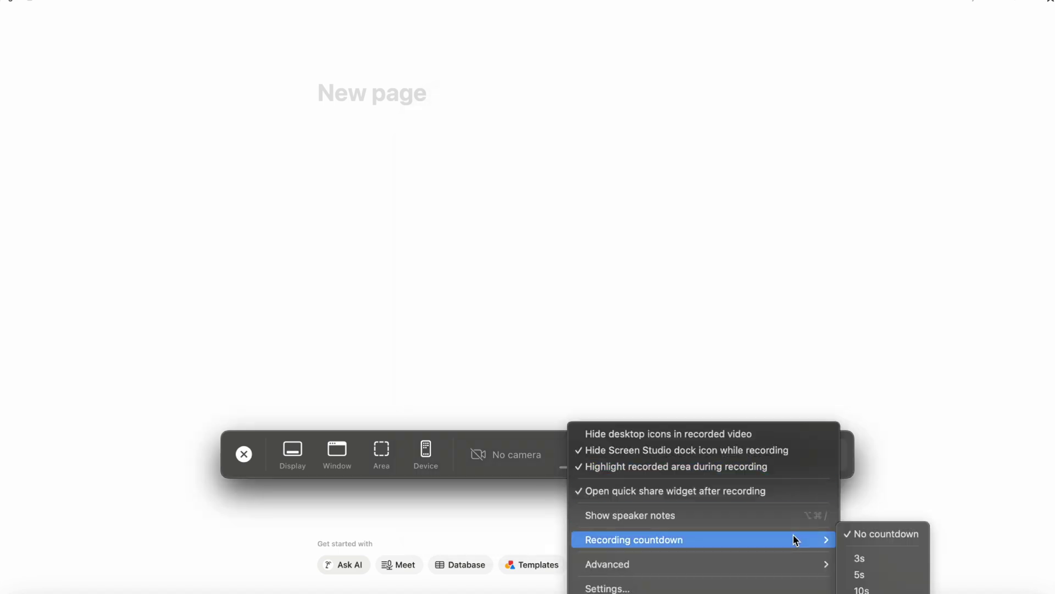
{"action": "mouse_move", "coordinate": [800, 567]}
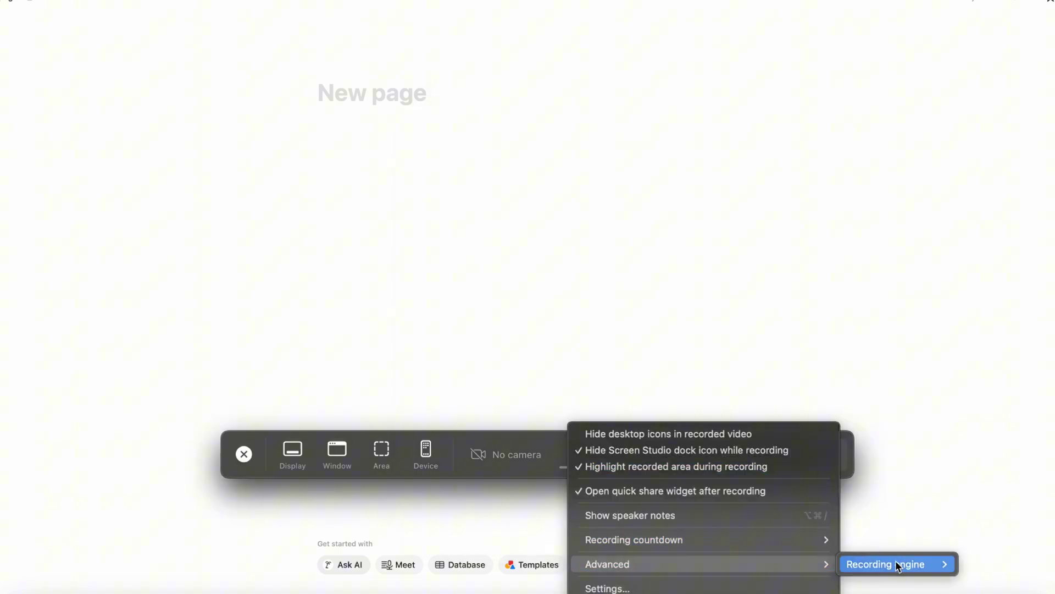
{"action": "mouse_move", "coordinate": [899, 566]}
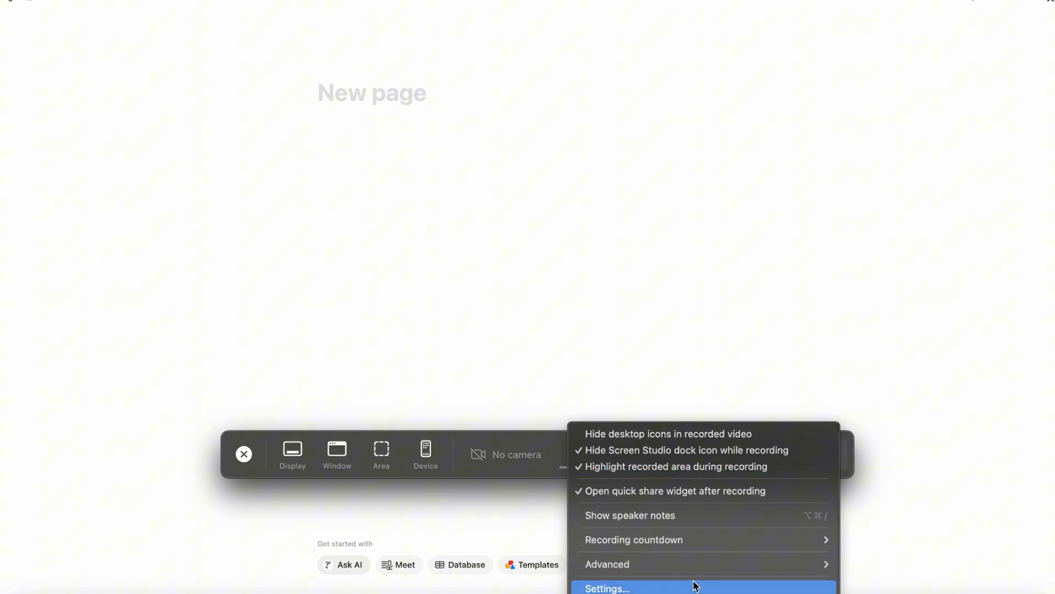
Step: Review the General, Recording, Editing, Quick export, Shortcuts, Experimental and Advanced settings pages
{"action": "left_click", "coordinate": [697, 589]}
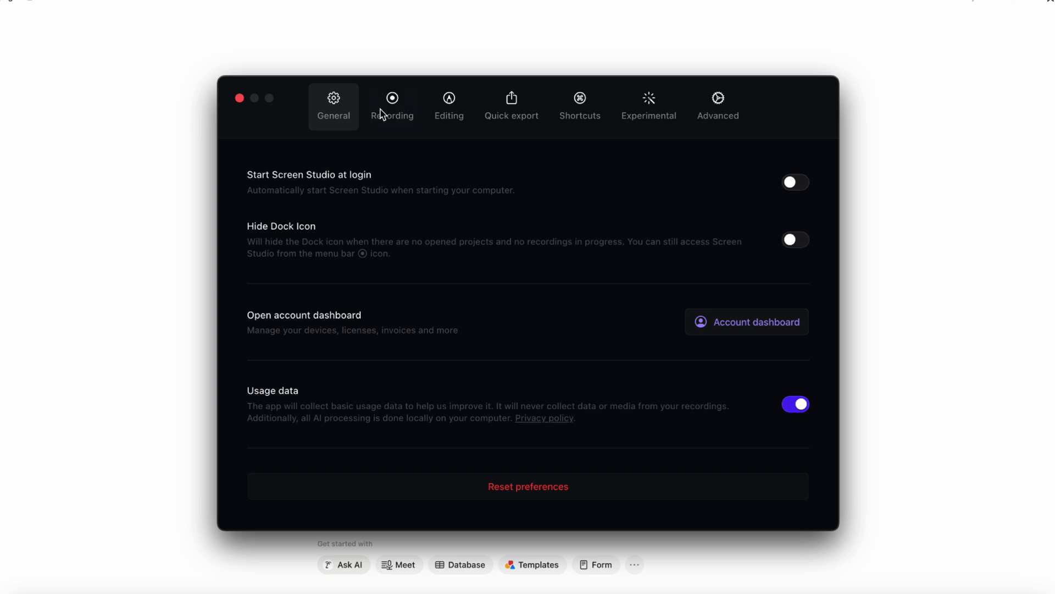
{"action": "left_click", "coordinate": [398, 118]}
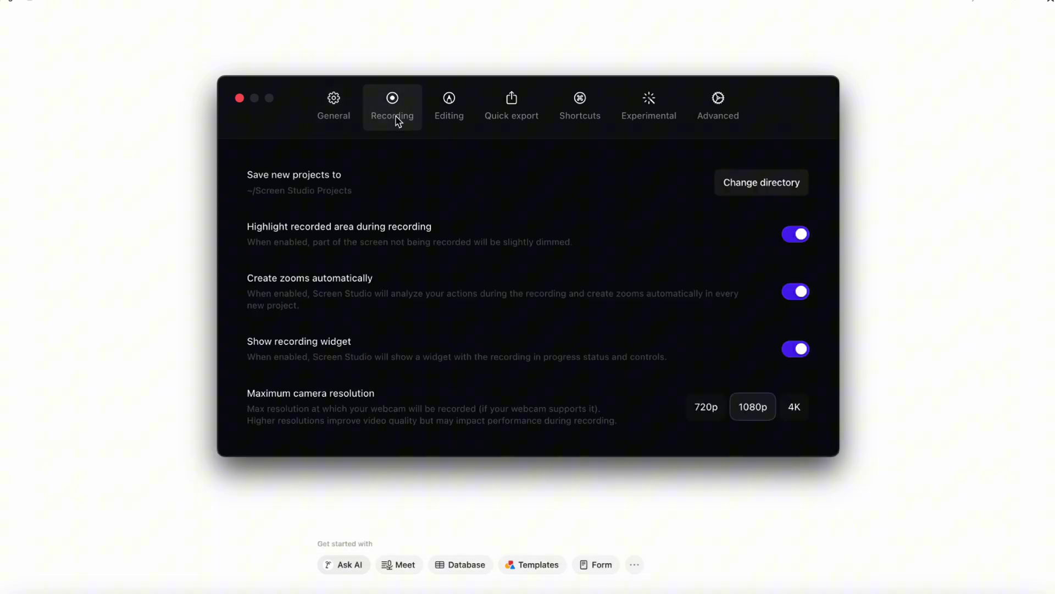
{"action": "left_click", "coordinate": [450, 119]}
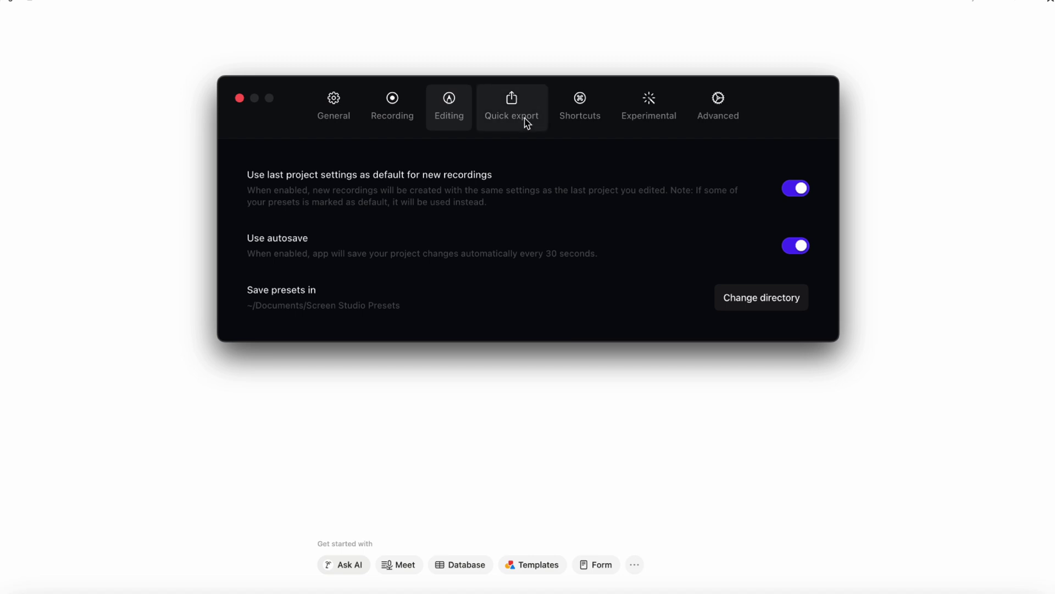
{"action": "left_click", "coordinate": [524, 124]}
{"action": "left_click", "coordinate": [582, 115]}
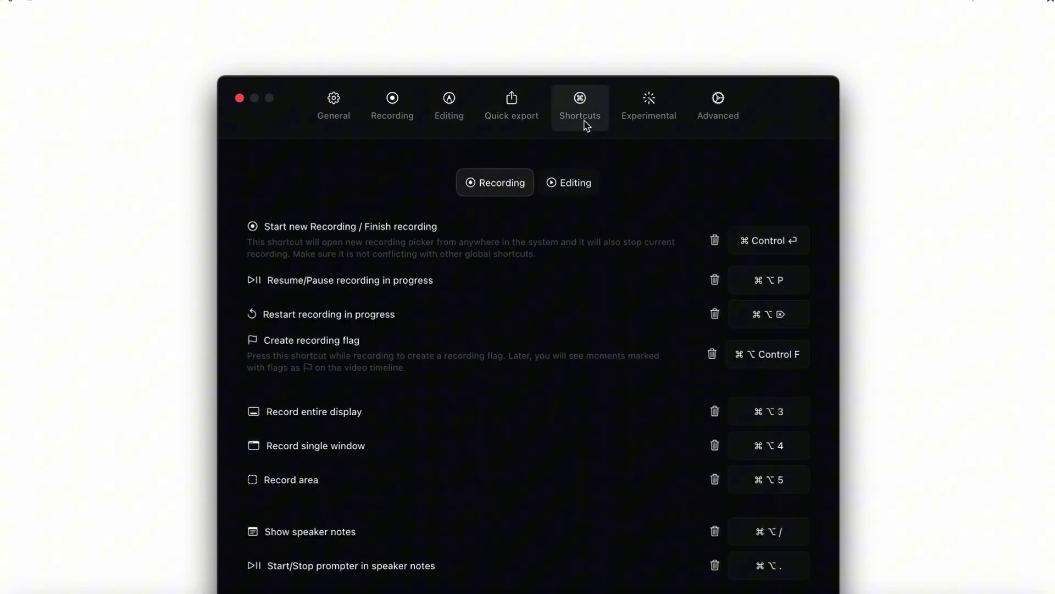
{"action": "left_click", "coordinate": [652, 124]}
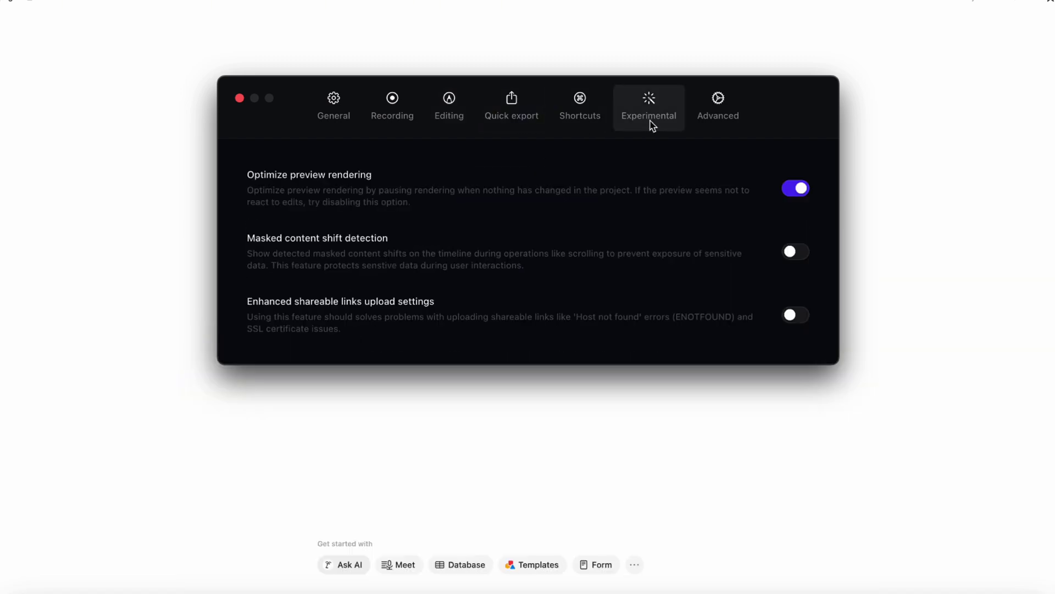
{"action": "left_click", "coordinate": [717, 119]}
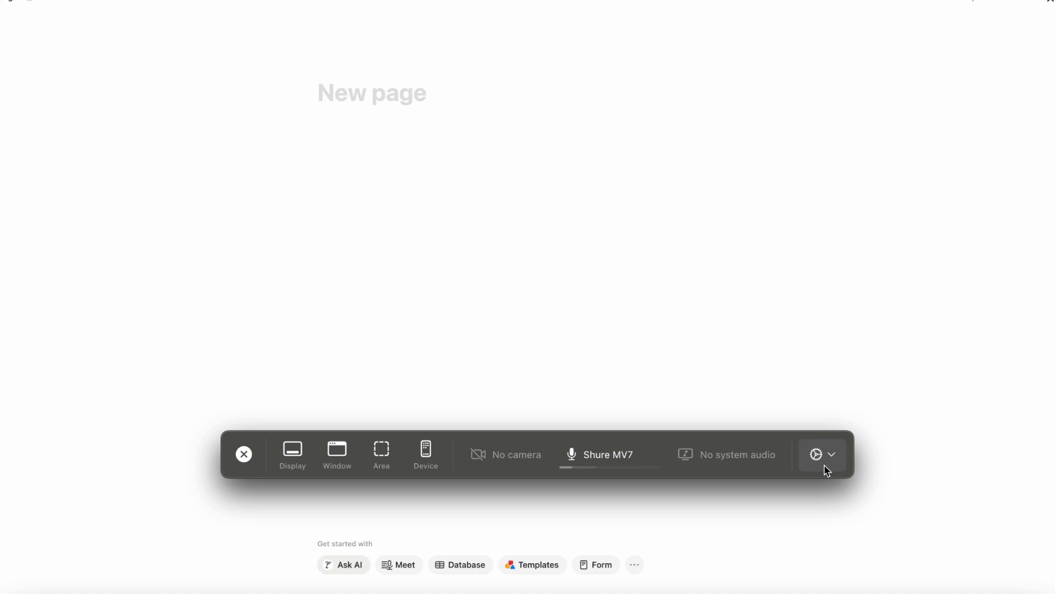
{"action": "left_click", "coordinate": [745, 468]}
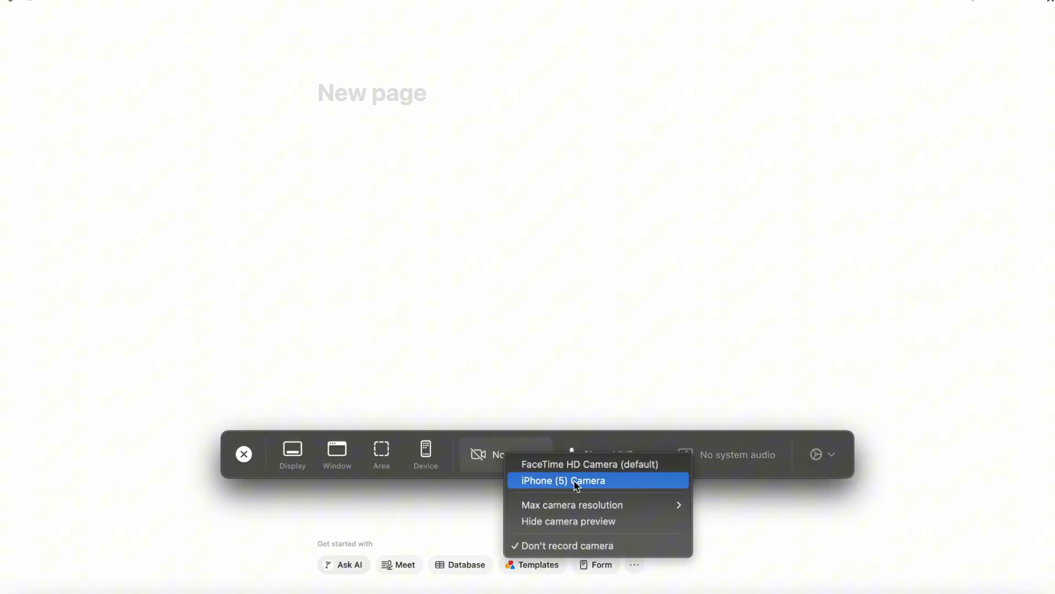
{"action": "mouse_move", "coordinate": [598, 509]}
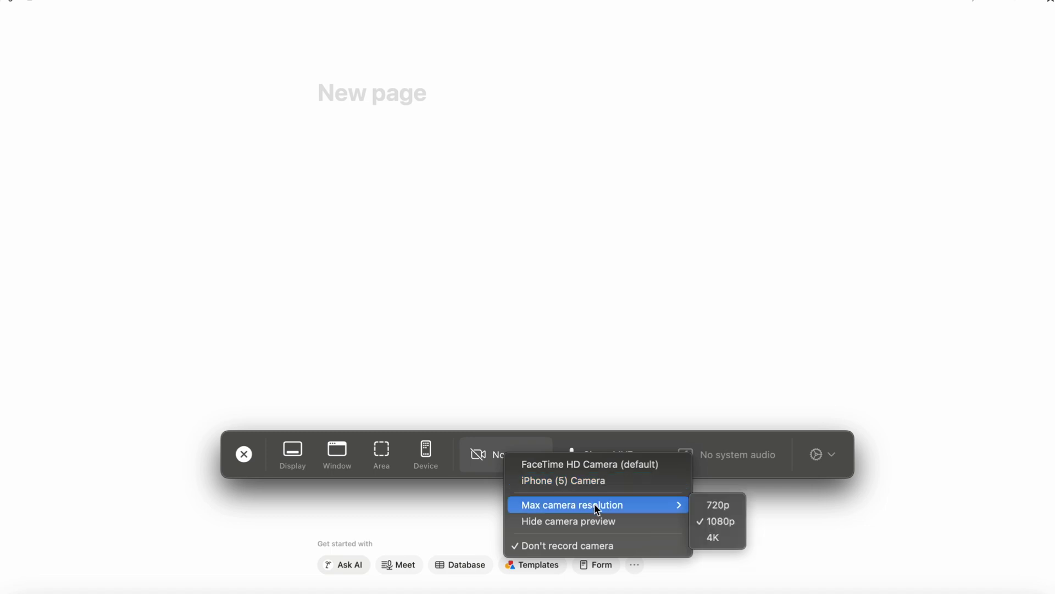
{"action": "left_click", "coordinate": [435, 460]}
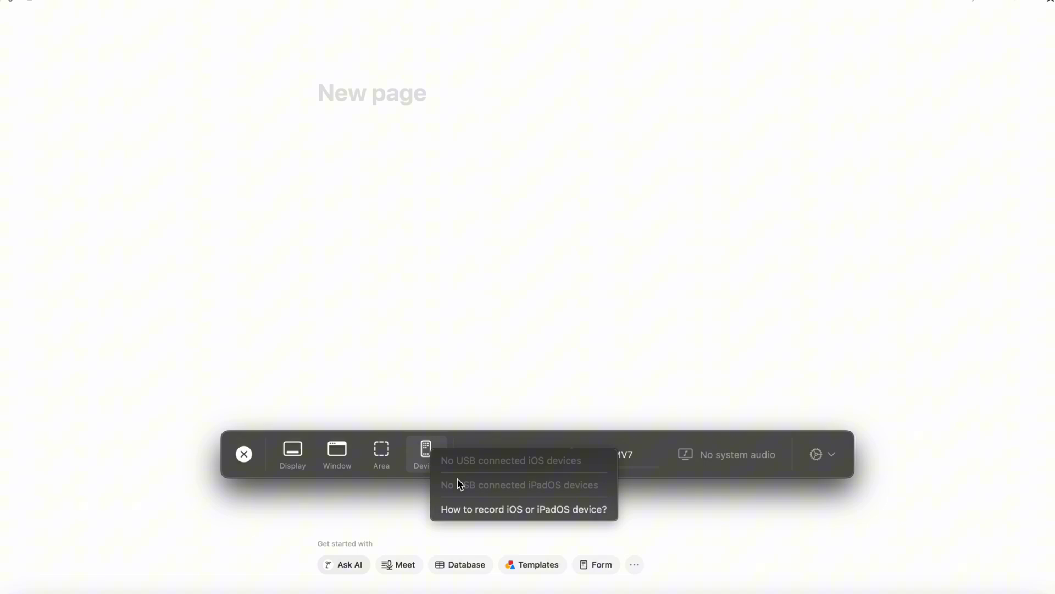
{"action": "left_click", "coordinate": [389, 471]}
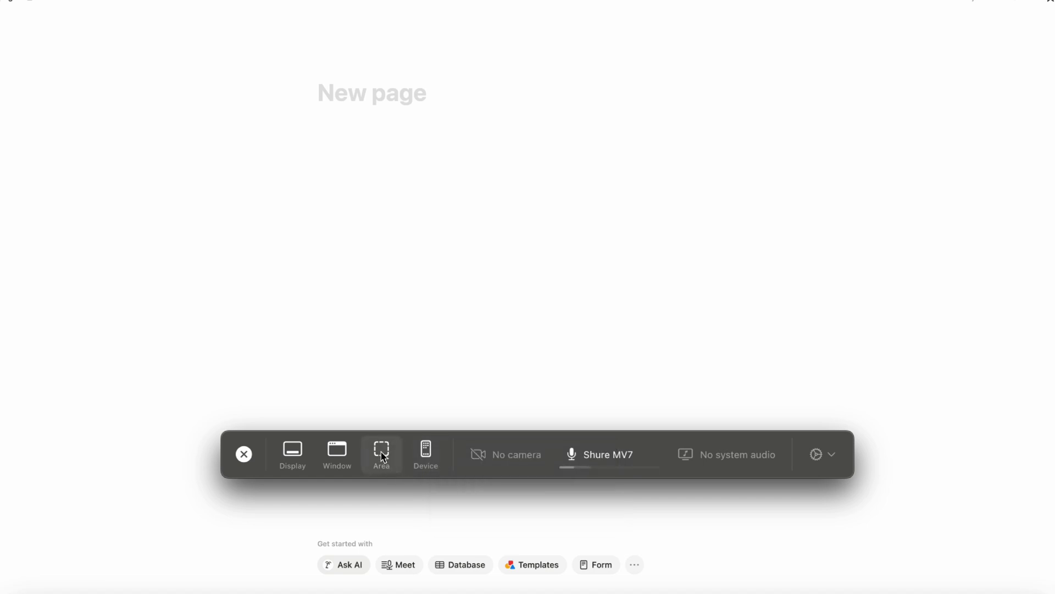
{"action": "left_click", "coordinate": [383, 457]}
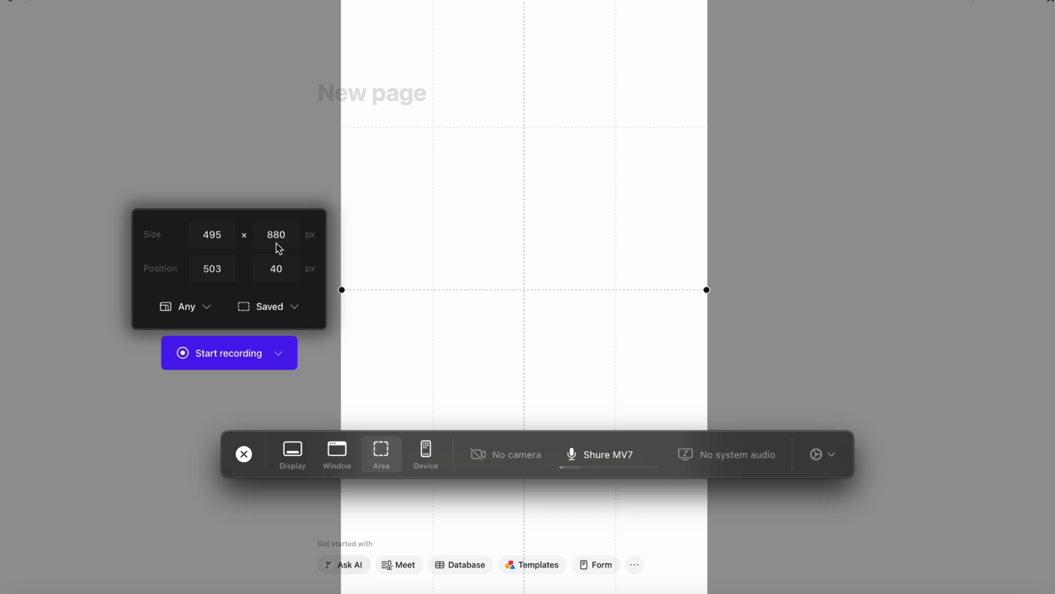
{"action": "left_click", "coordinate": [200, 308]}
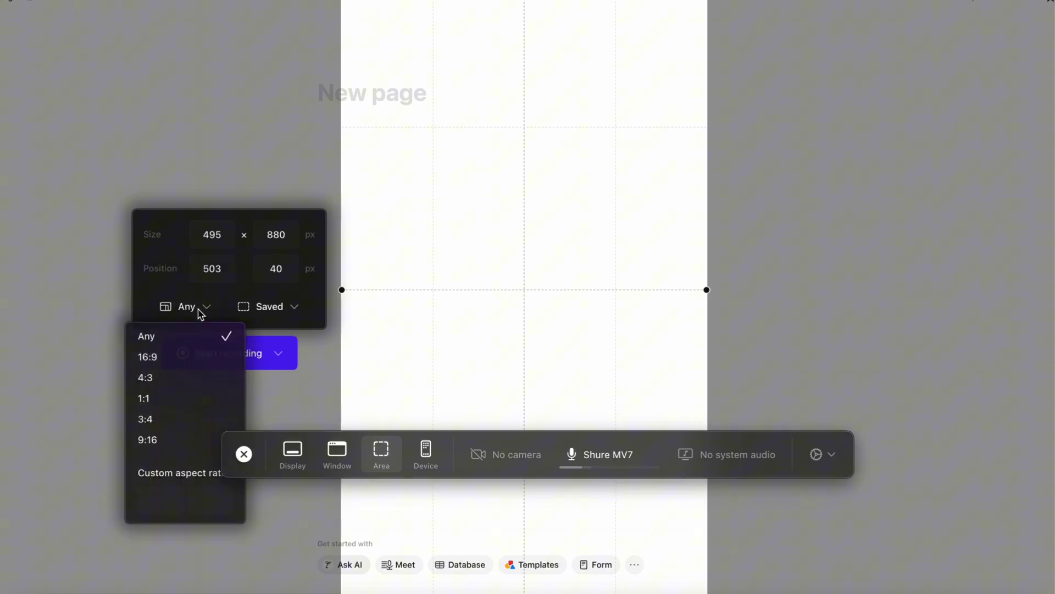
{"action": "left_click", "coordinate": [283, 314]}
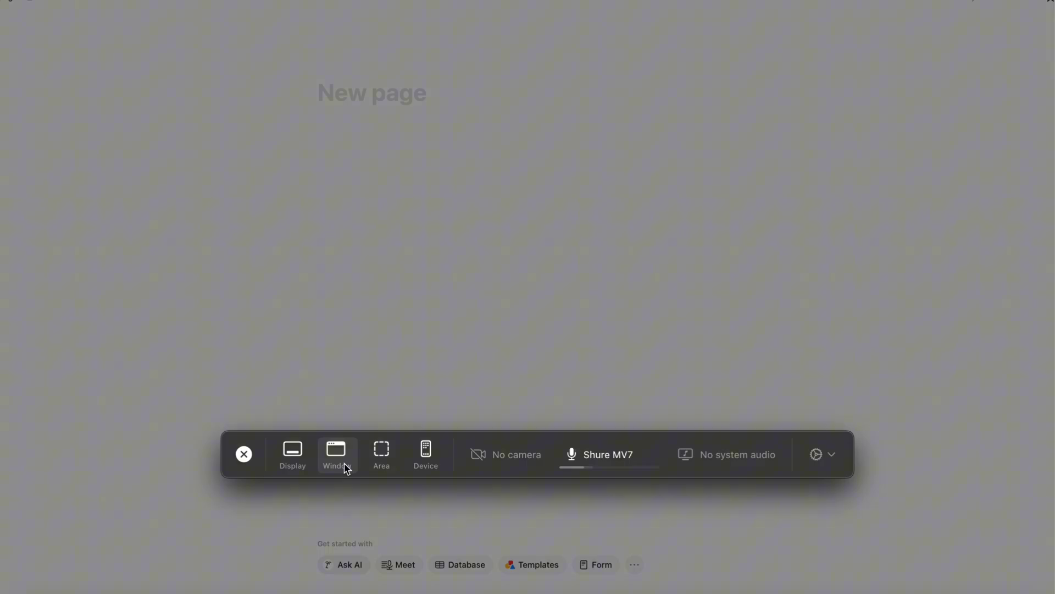
Step: Target the Notion window instead of the whole display, keep 'Create project' on, and start recording
{"action": "left_click", "coordinate": [300, 466]}
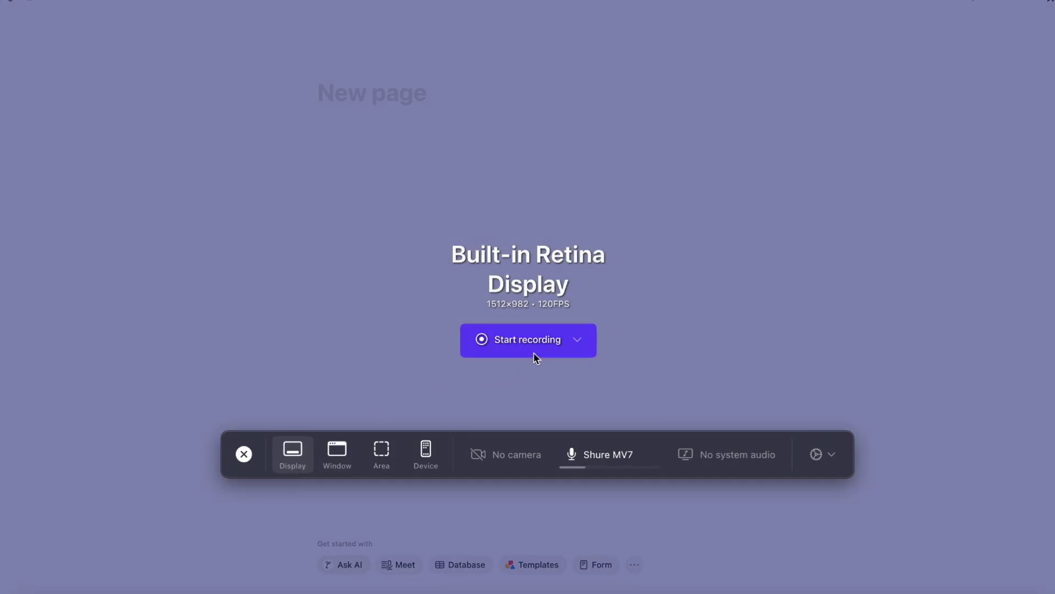
{"action": "left_click", "coordinate": [337, 449]}
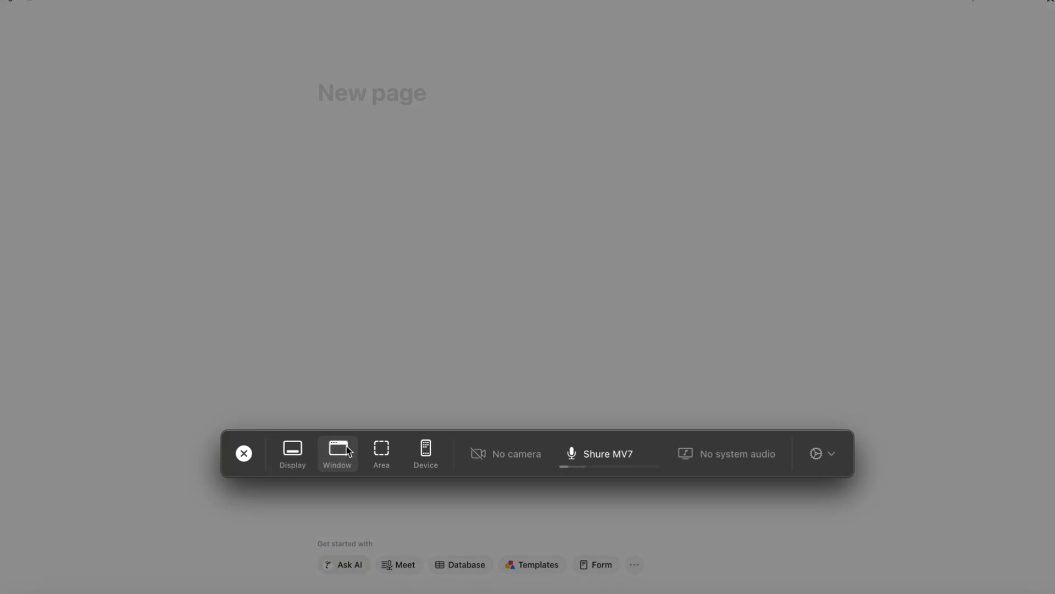
{"action": "mouse_move", "coordinate": [452, 228]}
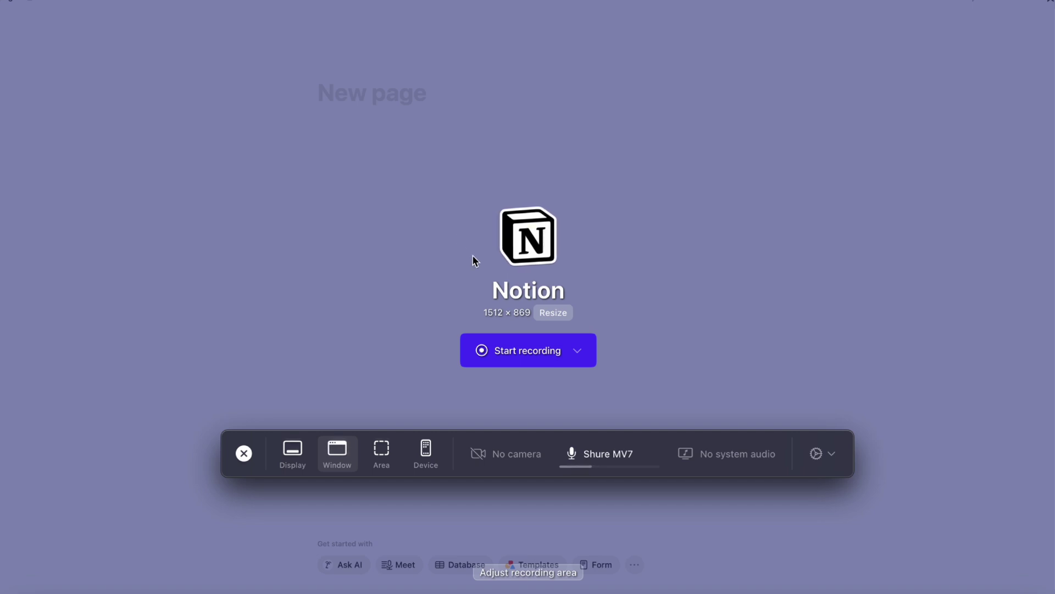
{"action": "left_click", "coordinate": [578, 361]}
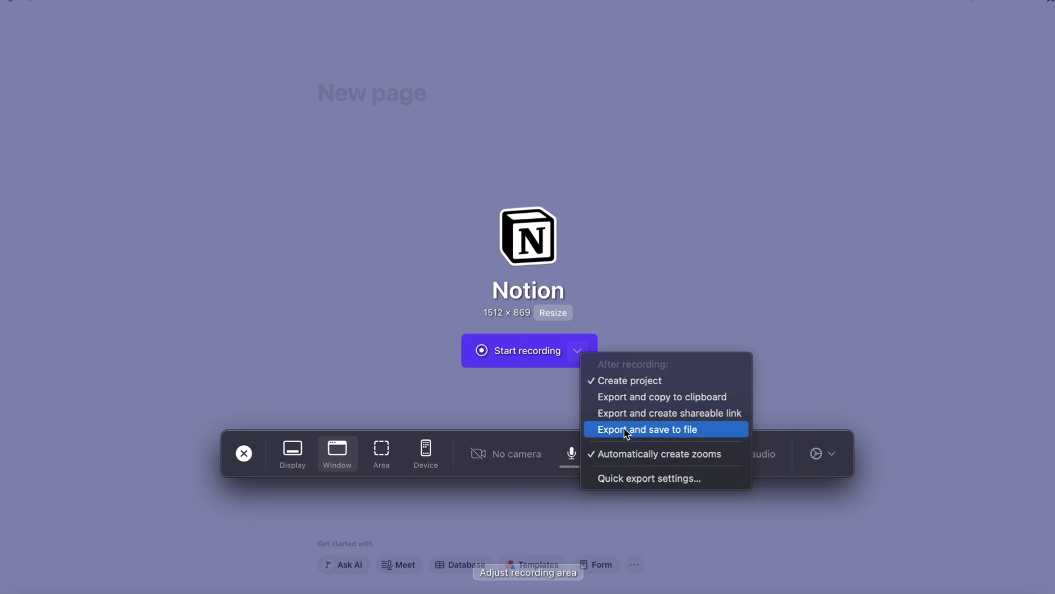
{"action": "left_click", "coordinate": [521, 357]}
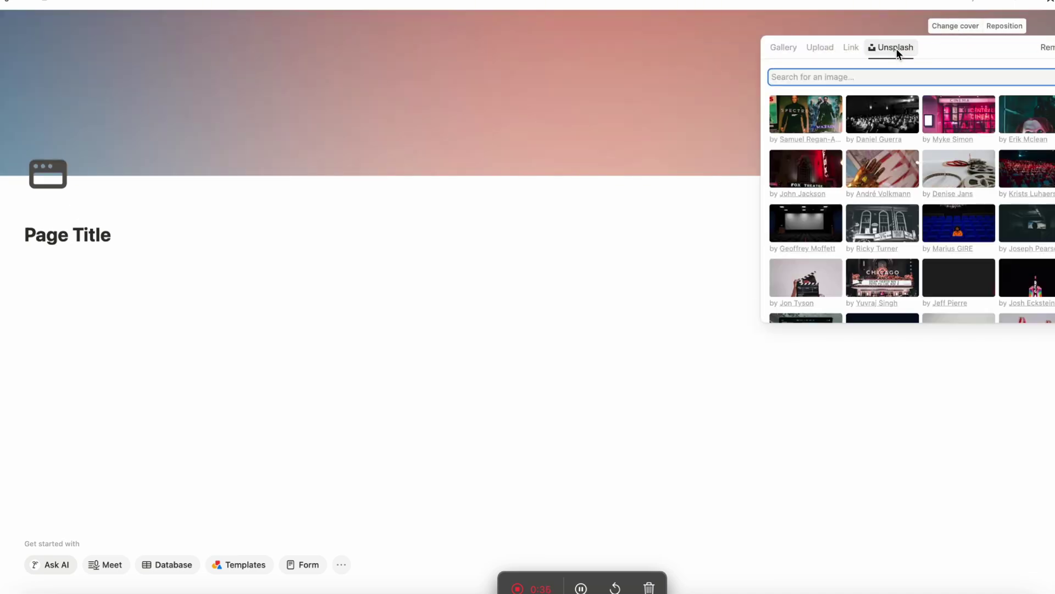
Step: Browse the cover gallery images, then place the cursor on the empty line below Page Title
{"action": "left_click", "coordinate": [785, 48]}
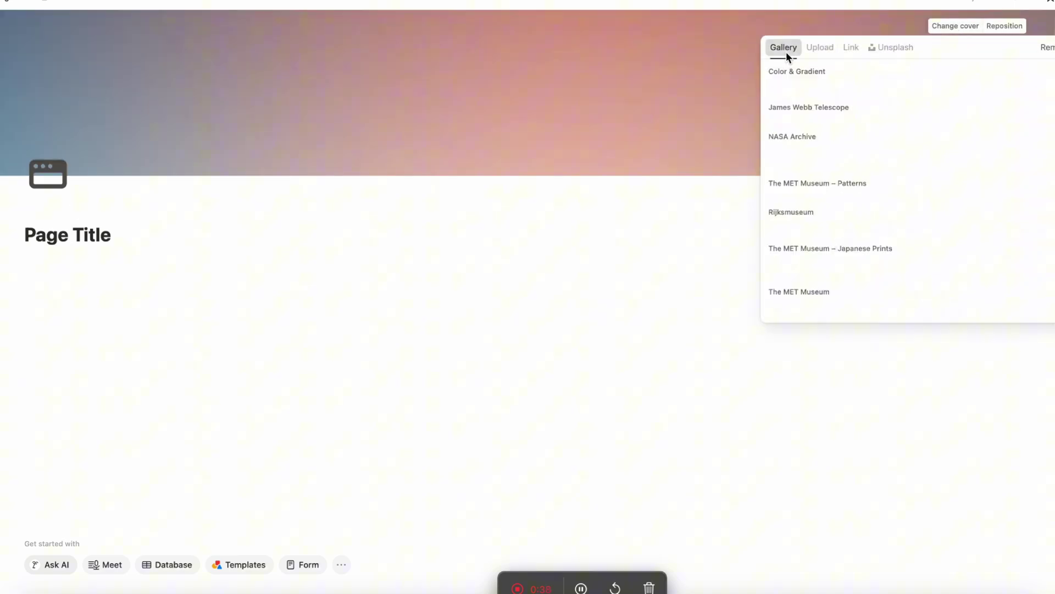
{"action": "left_click", "coordinate": [98, 281]}
{"action": "left_click", "coordinate": [98, 280]}
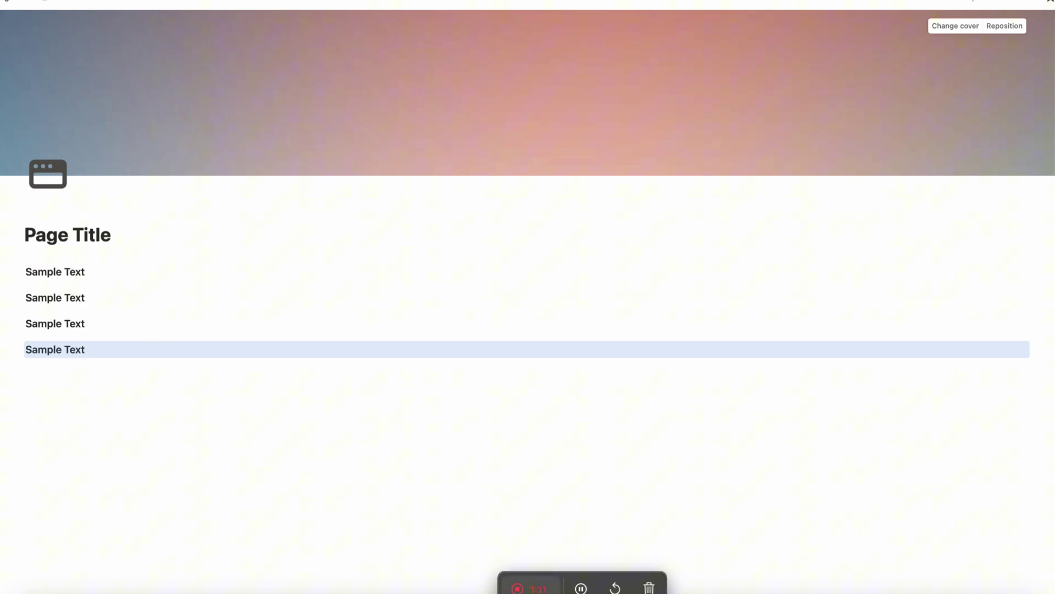
Step: Stop the recording and go to the finished-recording thumbnail to edit it
{"action": "left_click", "coordinate": [530, 588]}
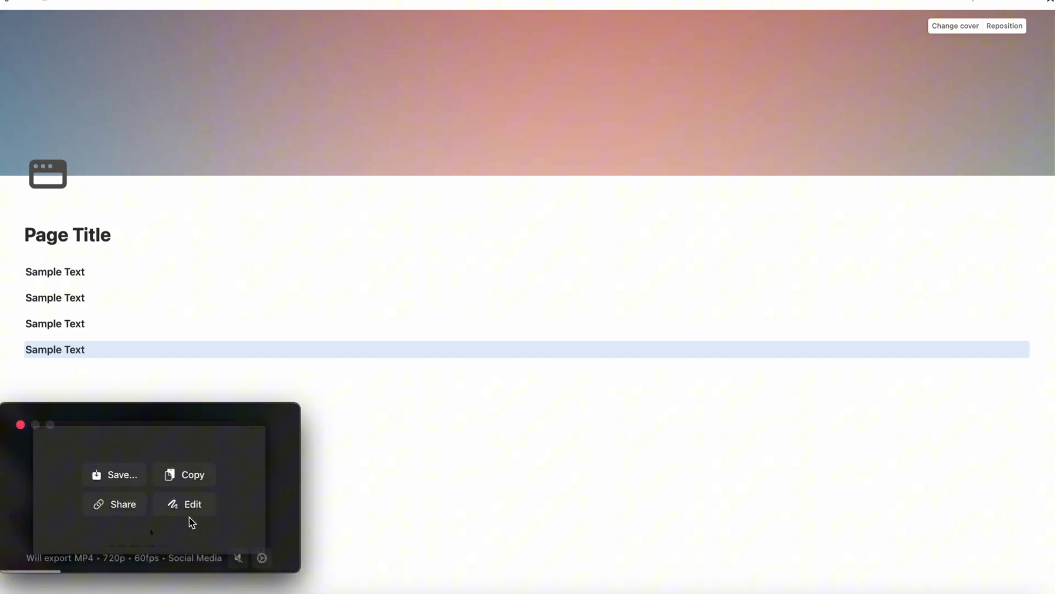
{"action": "mouse_move", "coordinate": [146, 513]}
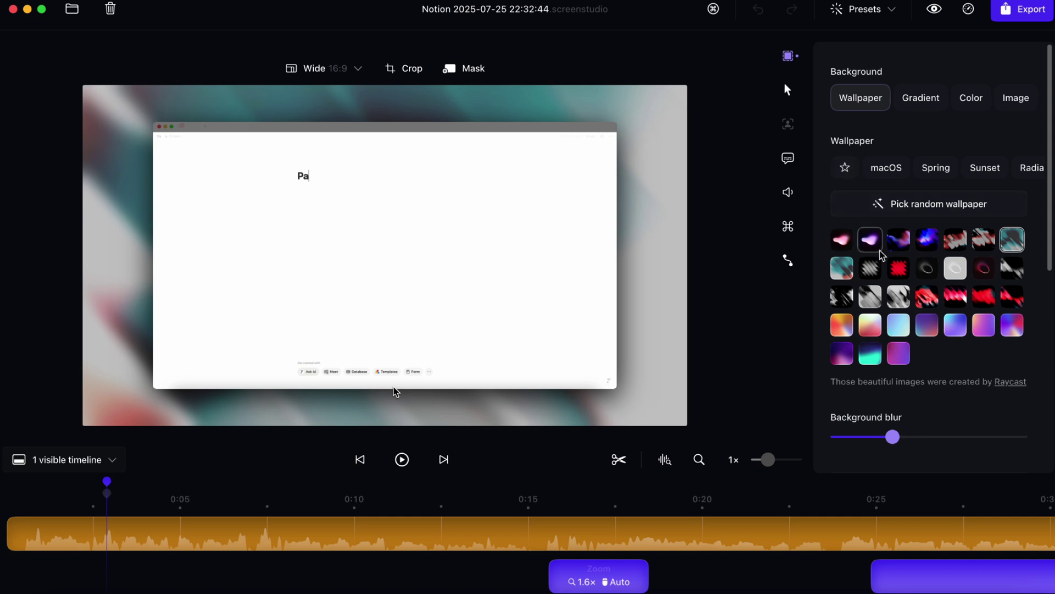
Step: Set the background to the blue macOS wallpaper with background blur at 0
{"action": "left_click", "coordinate": [890, 174]}
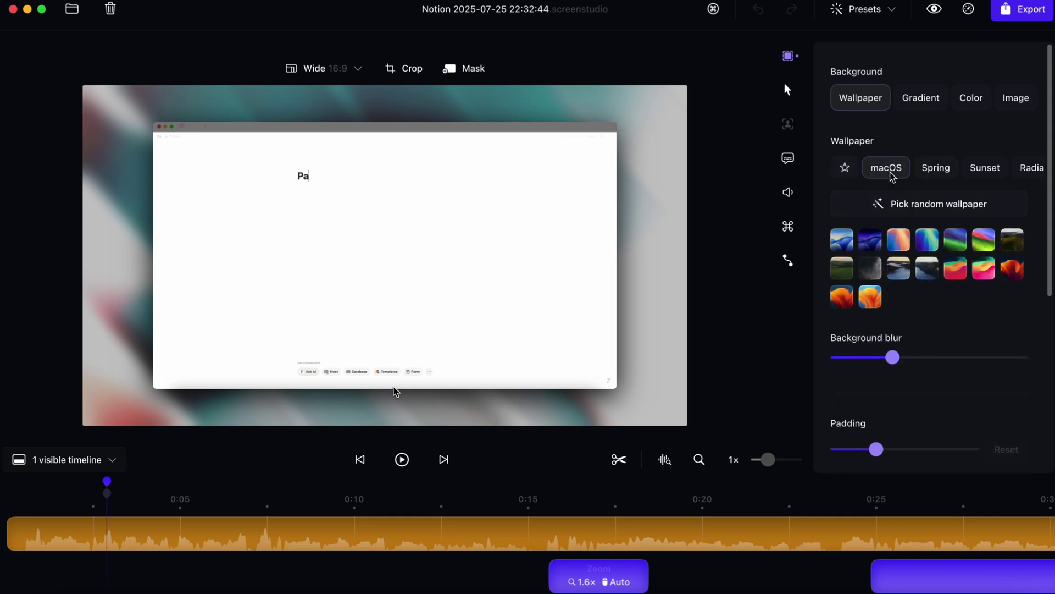
{"action": "left_click", "coordinate": [841, 242]}
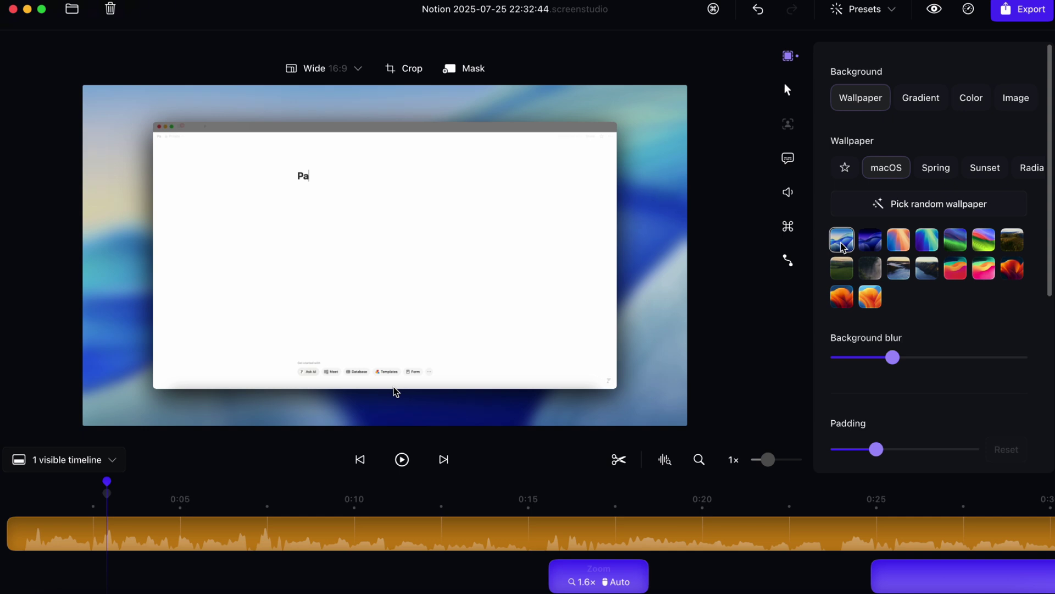
{"action": "left_click_drag", "start_coordinate": [894, 360], "coordinate": [824, 365]}
Step: Lower the padding to 2.5%, adjust the rounded corners and inset, and strengthen the window shadow
{"action": "scroll", "coordinate": [890, 473], "scroll_direction": "down", "scroll_amount": 5}
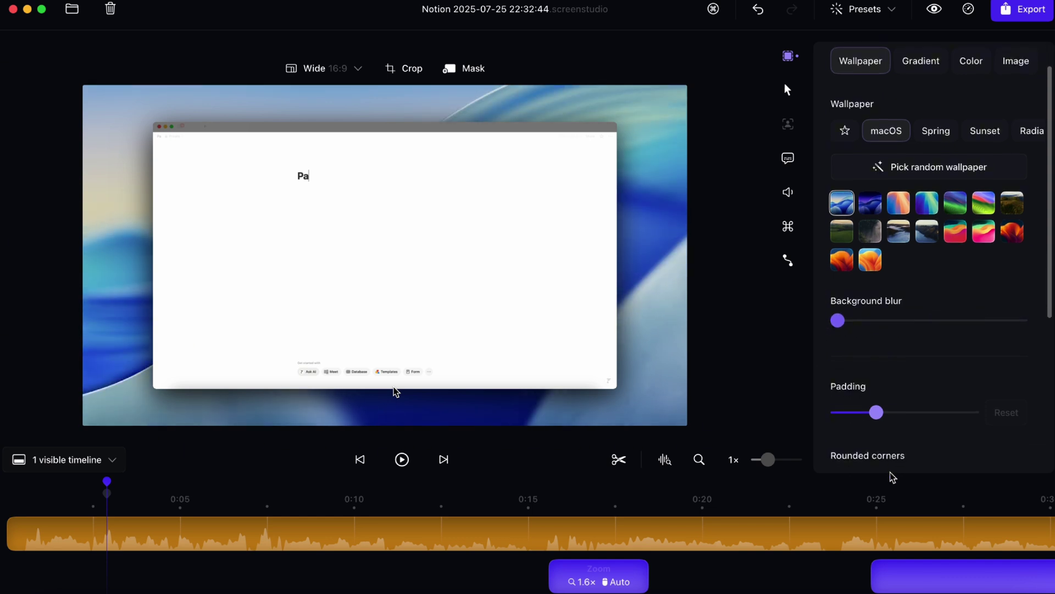
{"action": "left_click_drag", "start_coordinate": [876, 269], "coordinate": [840, 283]}
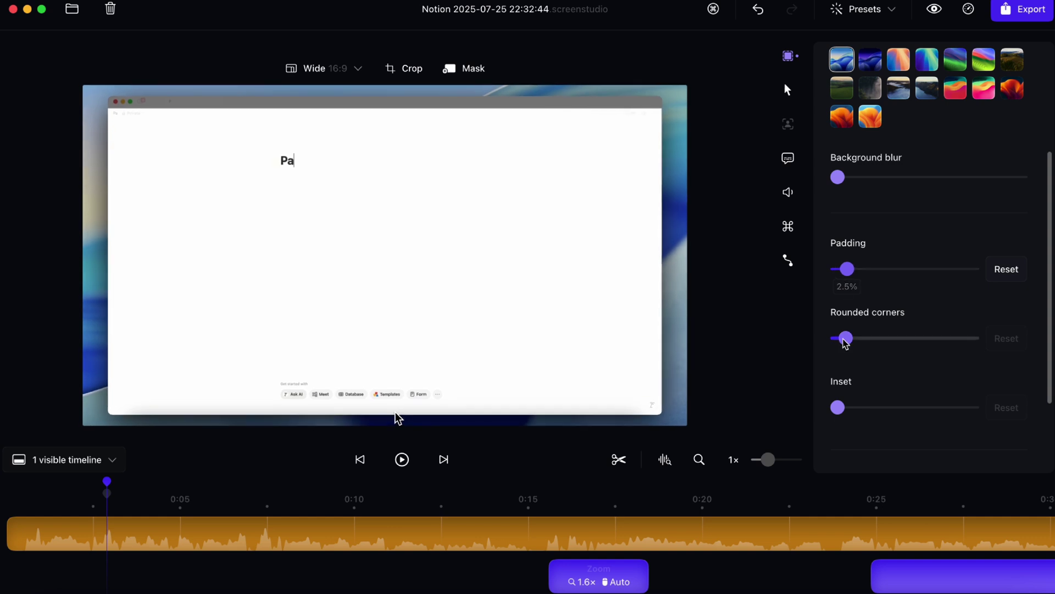
{"action": "mouse_move", "coordinate": [846, 338]}
{"action": "left_mouse_down"}
{"action": "mouse_move", "coordinate": [867, 339]}
{"action": "mouse_move", "coordinate": [837, 347]}
{"action": "mouse_move", "coordinate": [854, 342]}
{"action": "left_mouse_up"}
{"action": "mouse_move", "coordinate": [838, 408]}
{"action": "left_mouse_down"}
{"action": "mouse_move", "coordinate": [892, 410]}
{"action": "mouse_move", "coordinate": [820, 411]}
{"action": "left_mouse_up"}
{"action": "scroll", "coordinate": [902, 370], "scroll_direction": "down", "scroll_amount": 3}
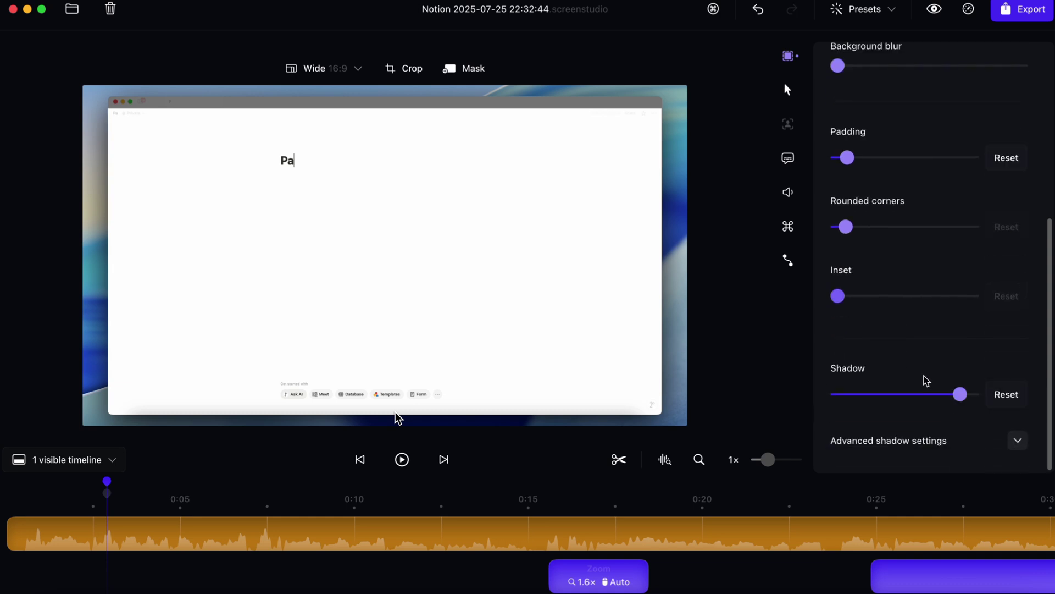
{"action": "mouse_move", "coordinate": [961, 397]}
{"action": "left_mouse_down"}
{"action": "mouse_move", "coordinate": [885, 403]}
{"action": "mouse_move", "coordinate": [951, 404]}
{"action": "left_mouse_up"}
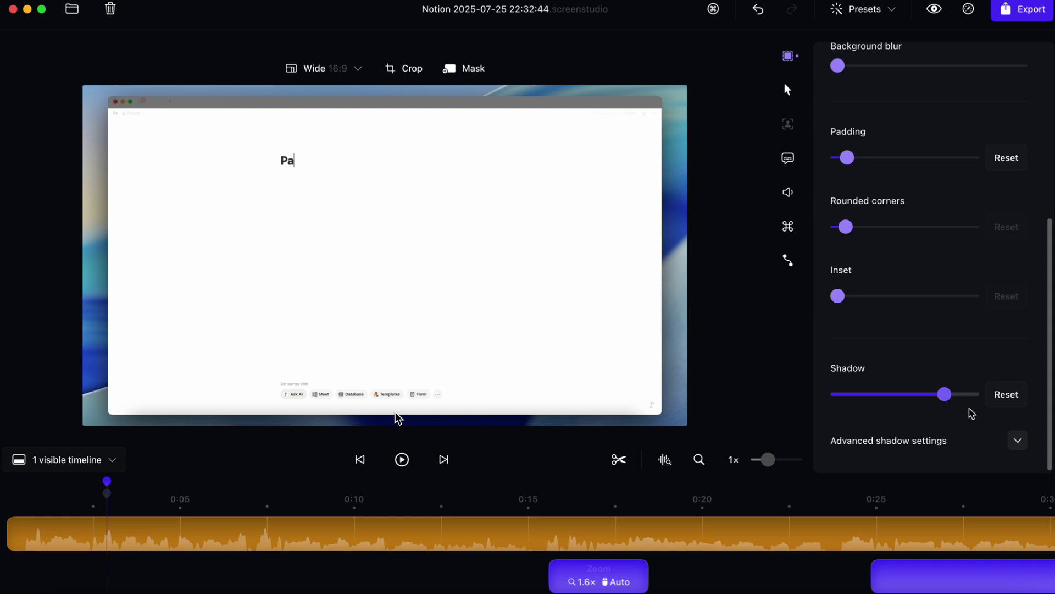
Step: Expand the advanced shadow settings, then open the Presets list with its five saved presets
{"action": "left_click", "coordinate": [1017, 440]}
{"action": "scroll", "coordinate": [1017, 439], "scroll_direction": "down", "scroll_amount": 4}
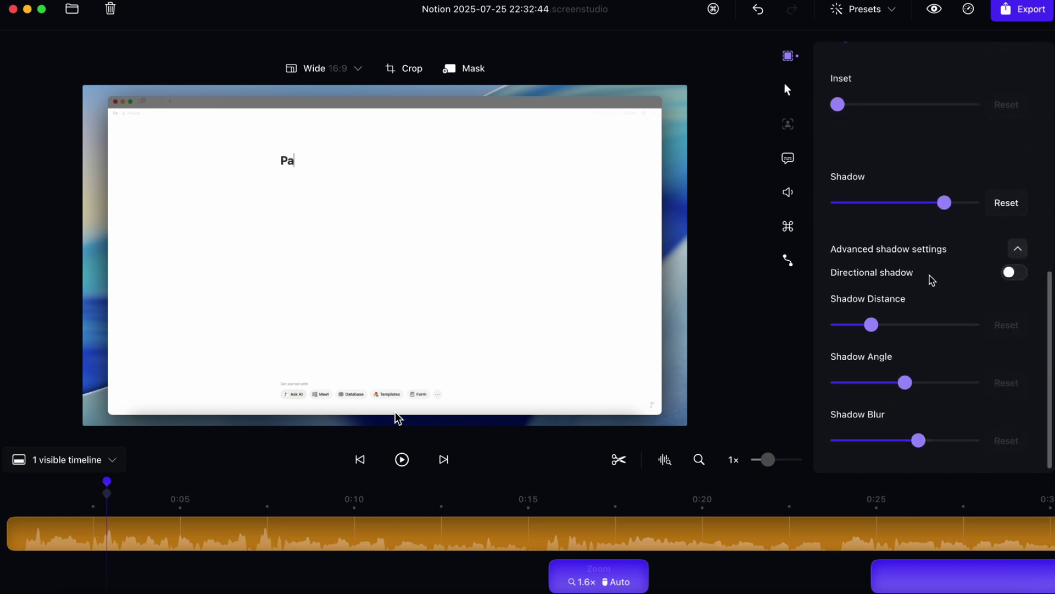
{"action": "scroll", "coordinate": [954, 307], "scroll_direction": "up", "scroll_amount": 10}
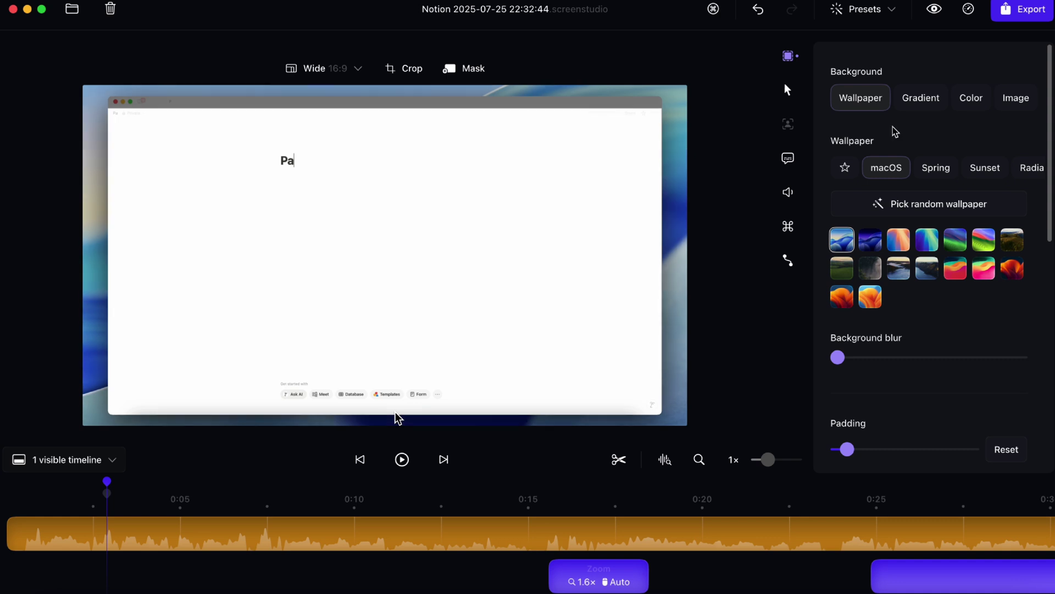
{"action": "left_click", "coordinate": [878, 11]}
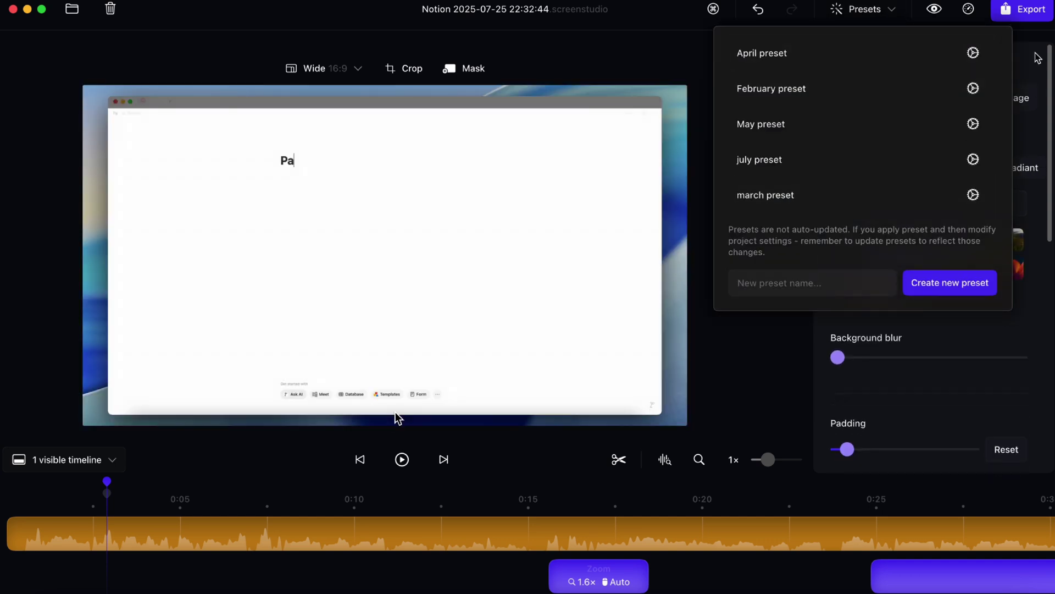
Step: Close the Presets list, try Gradient, Color and Image backgrounds, then keep the blue wallpaper
{"action": "left_click", "coordinate": [1032, 59]}
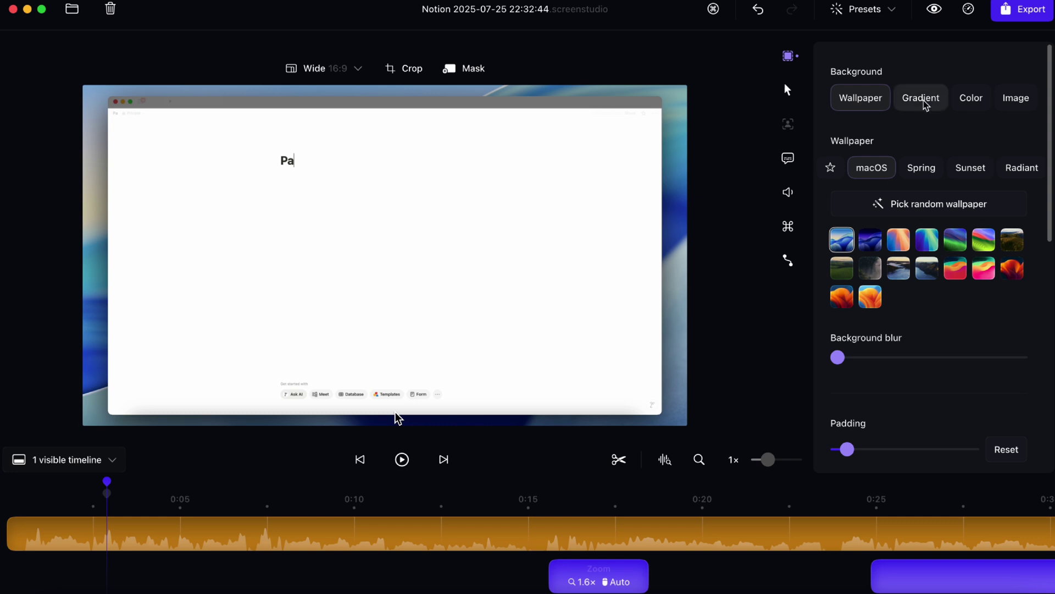
{"action": "left_click", "coordinate": [937, 105]}
{"action": "left_click", "coordinate": [969, 104]}
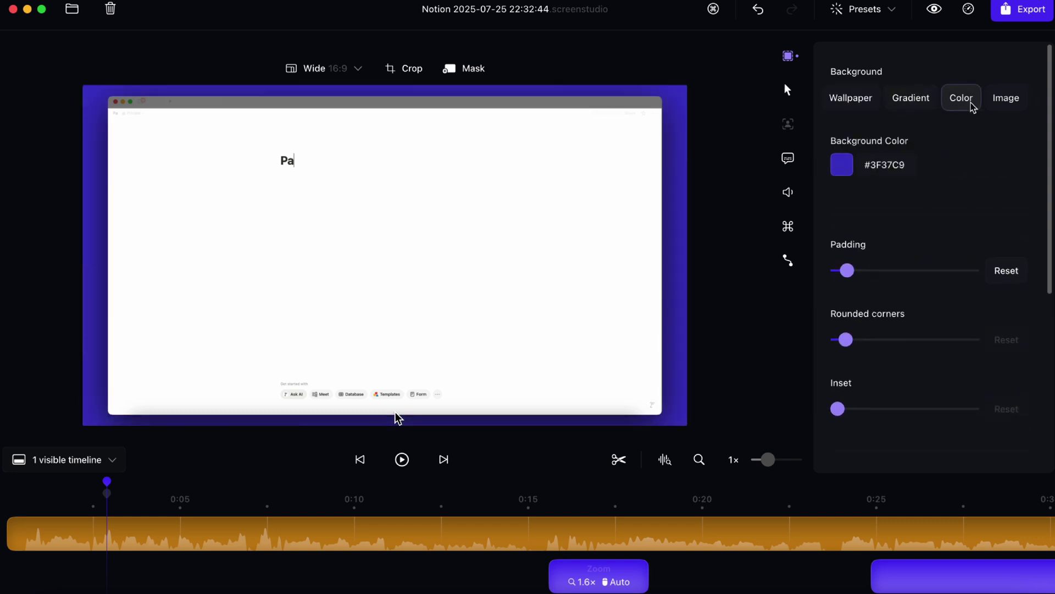
{"action": "left_click", "coordinate": [1005, 99]}
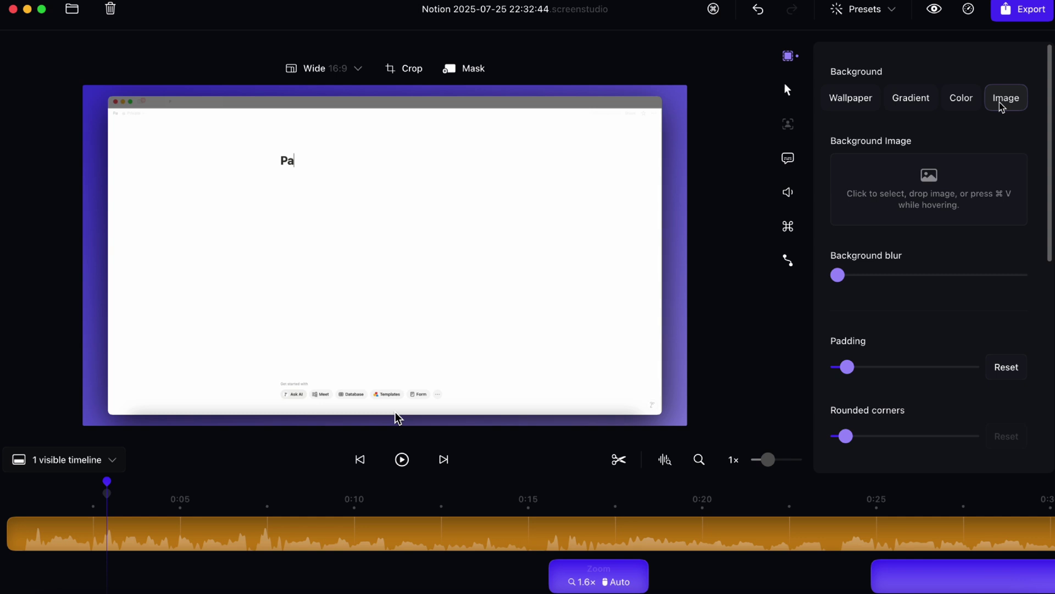
{"action": "left_click", "coordinate": [854, 100]}
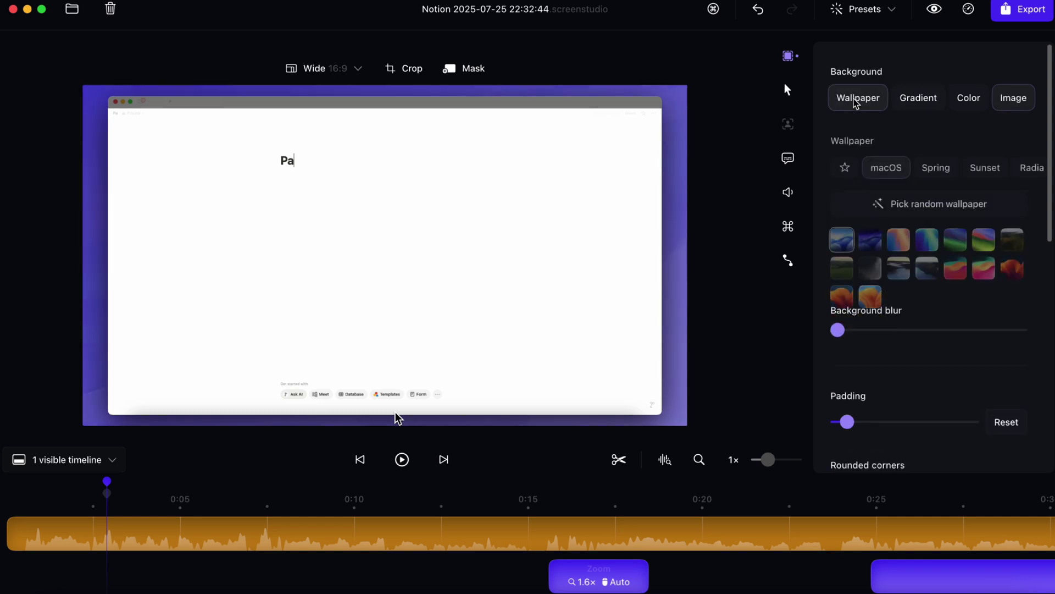
Step: Open the cursor settings at about 0:07 and test a larger size before restoring 2.0x
{"action": "left_click", "coordinate": [797, 89]}
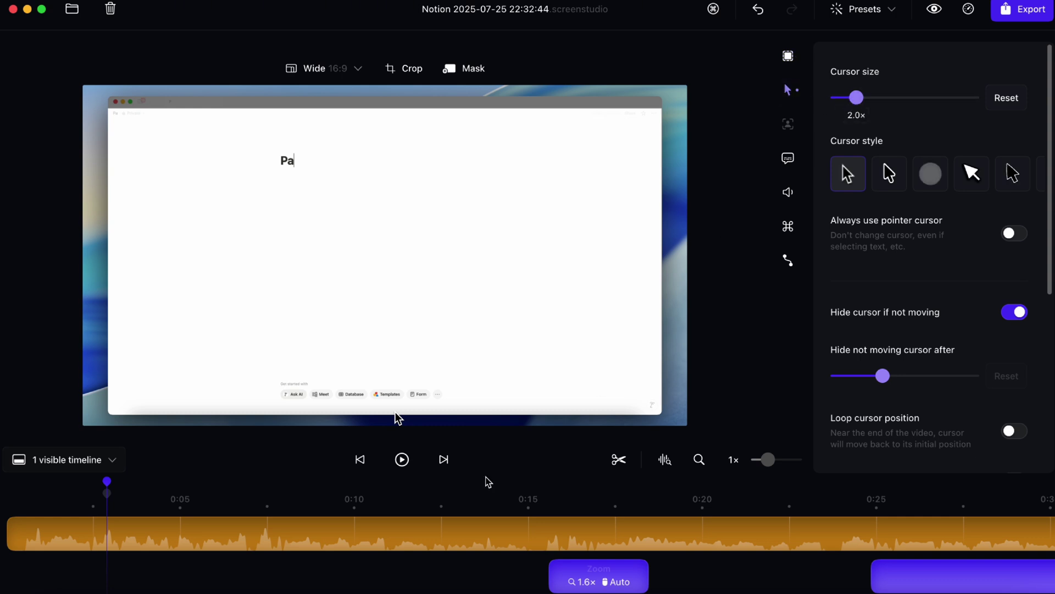
{"action": "left_click", "coordinate": [259, 513]}
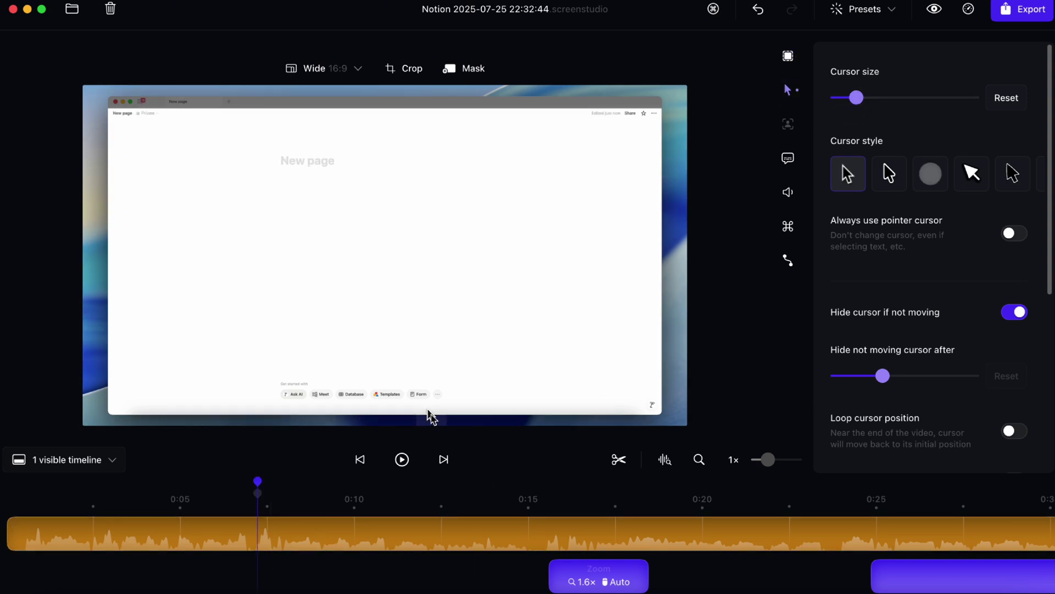
{"action": "mouse_move", "coordinate": [861, 104]}
{"action": "mouse_move", "coordinate": [861, 104]}
{"action": "left_mouse_down"}
{"action": "mouse_move", "coordinate": [963, 99]}
{"action": "mouse_move", "coordinate": [812, 106]}
{"action": "mouse_move", "coordinate": [855, 120]}
{"action": "left_mouse_up"}
Step: Try the arrow, grey circle, bold and dotted cursor styles, then set the plain arrow at 2.7x
{"action": "left_click", "coordinate": [889, 174]}
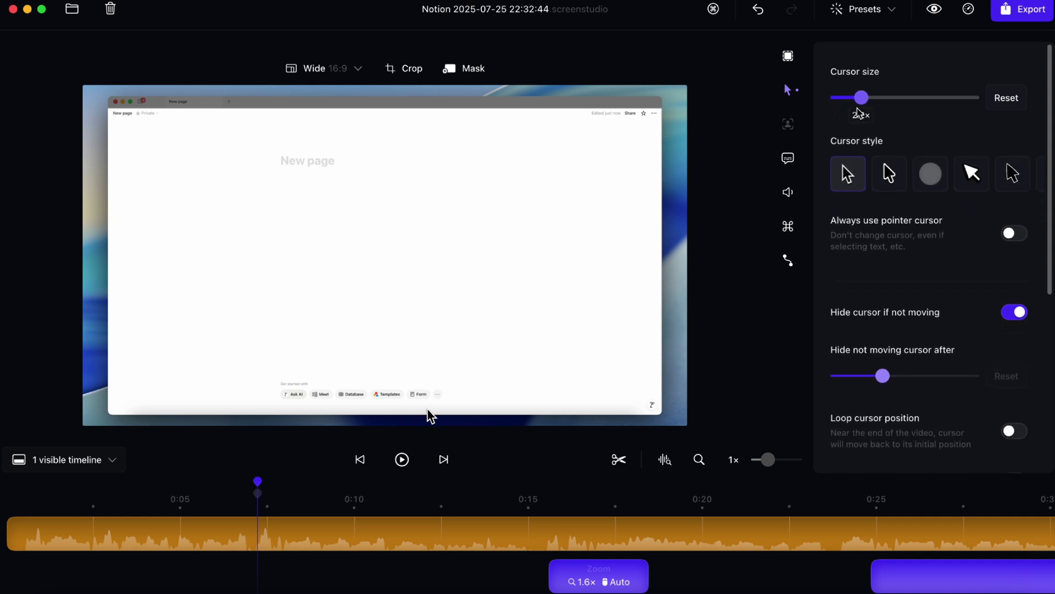
{"action": "left_click", "coordinate": [945, 182]}
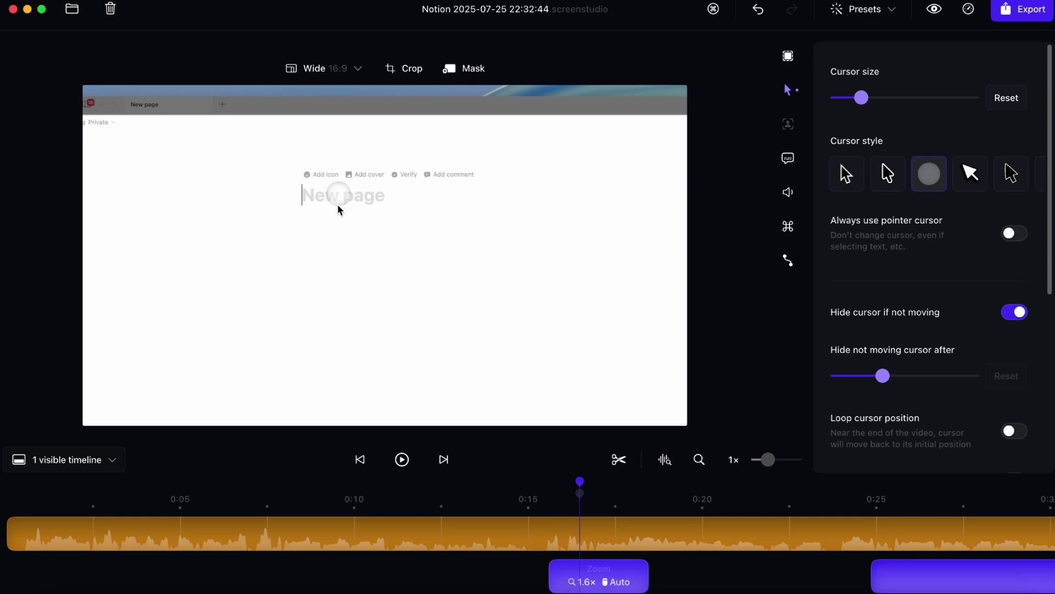
{"action": "left_click", "coordinate": [968, 175]}
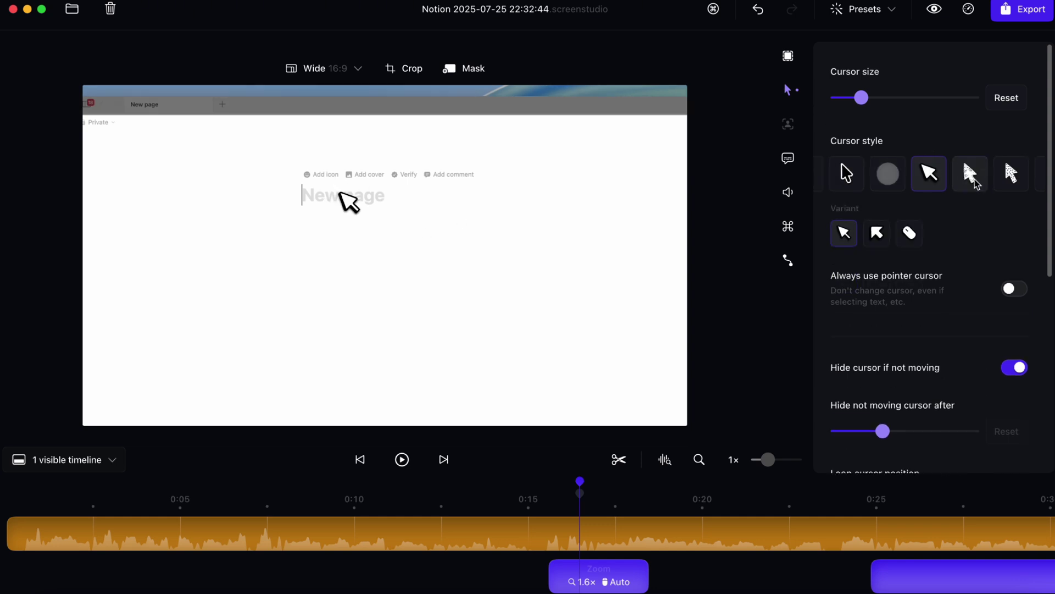
{"action": "left_click", "coordinate": [970, 175]}
{"action": "scroll", "coordinate": [984, 174], "scroll_direction": "right", "scroll_amount": 5}
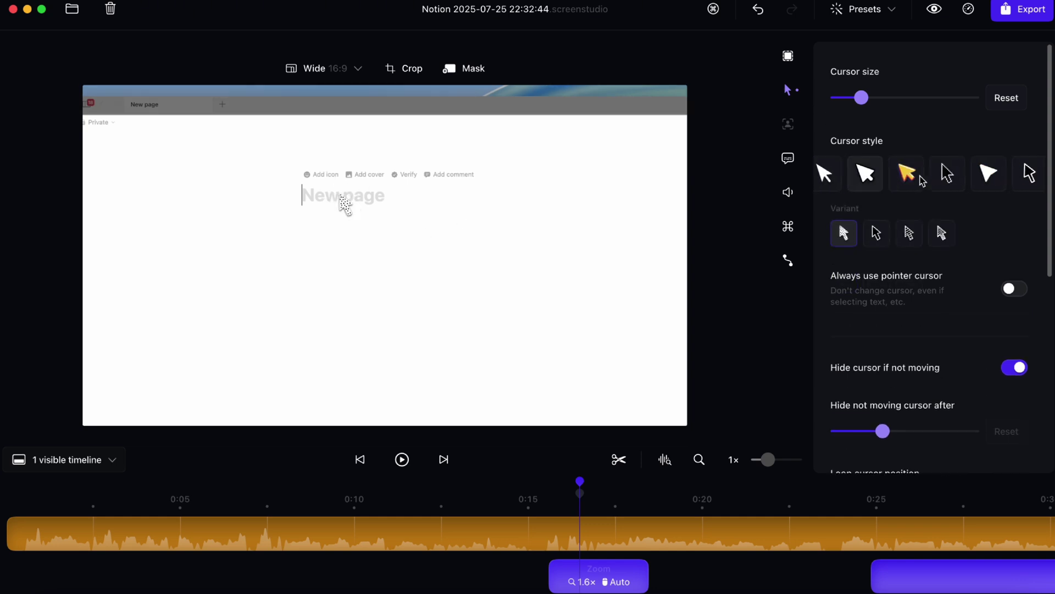
{"action": "scroll", "coordinate": [923, 181], "scroll_direction": "left", "scroll_amount": 5}
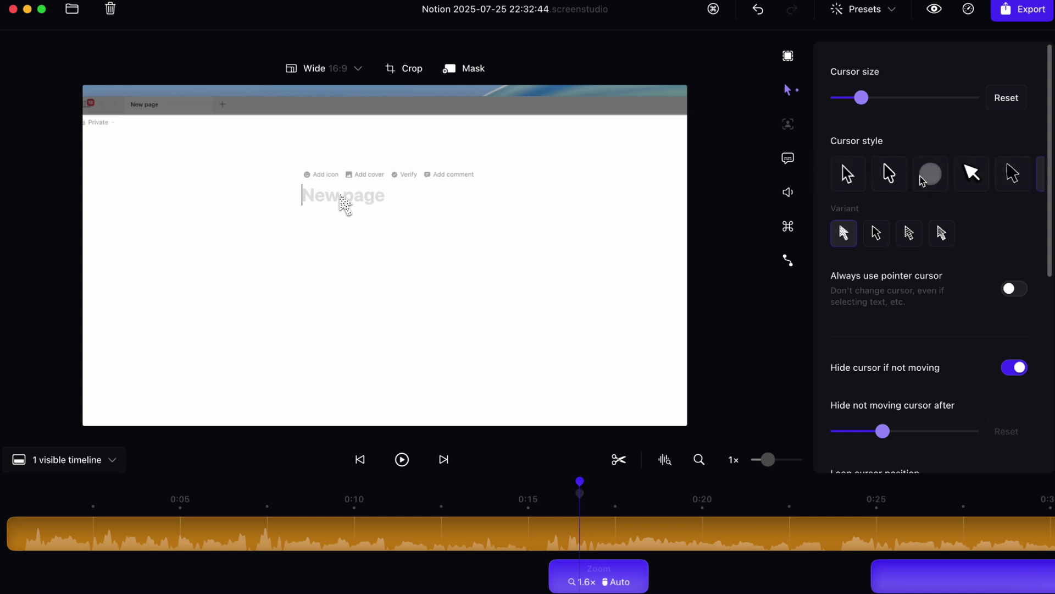
{"action": "left_click", "coordinate": [848, 175]}
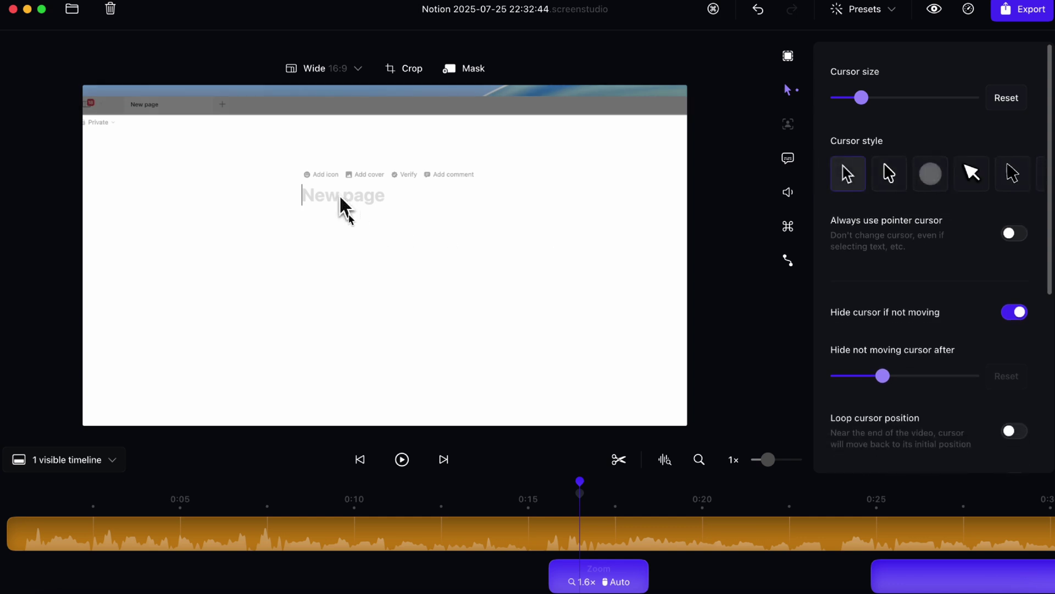
{"action": "left_click_drag", "start_coordinate": [861, 97], "coordinate": [869, 101]}
Step: Toggle Always use pointer cursor on and back off while previewing around 0:17.5
{"action": "scroll", "coordinate": [929, 181], "scroll_direction": "down", "scroll_amount": 2}
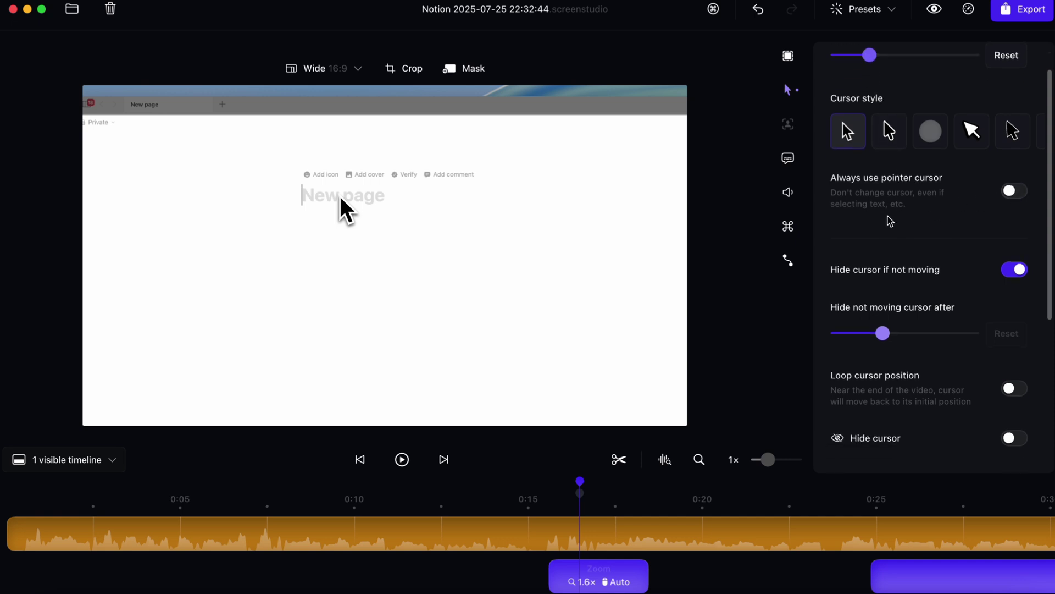
{"action": "left_click", "coordinate": [1013, 191]}
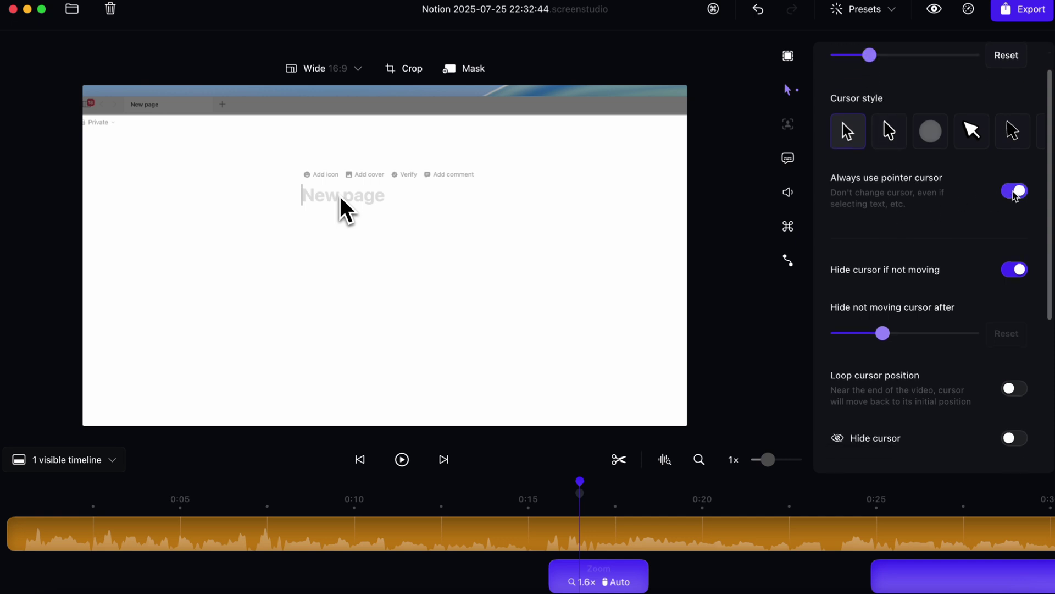
{"action": "left_click", "coordinate": [597, 509]}
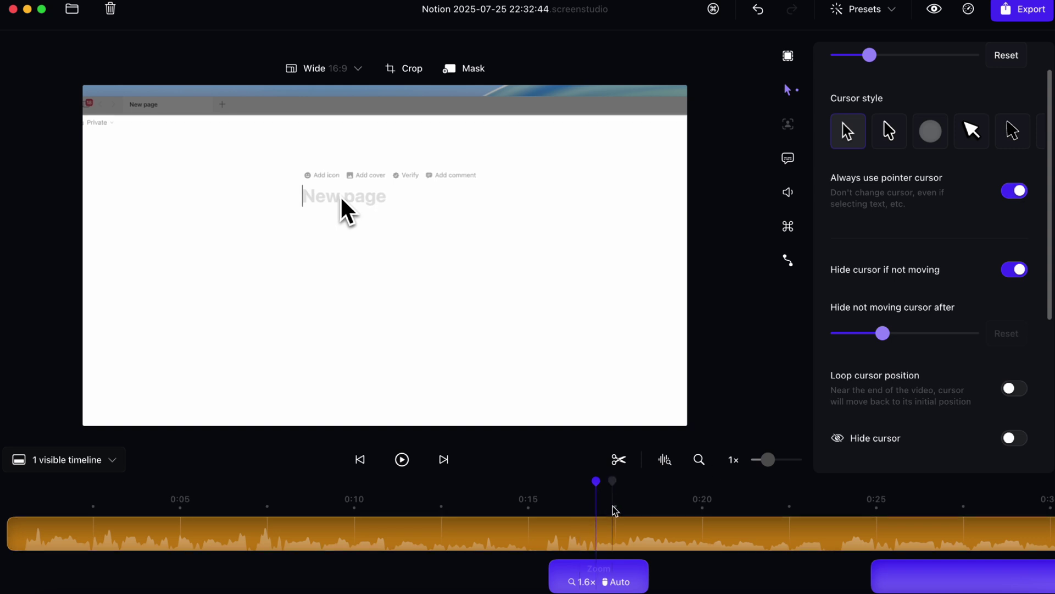
{"action": "left_click", "coordinate": [612, 507]}
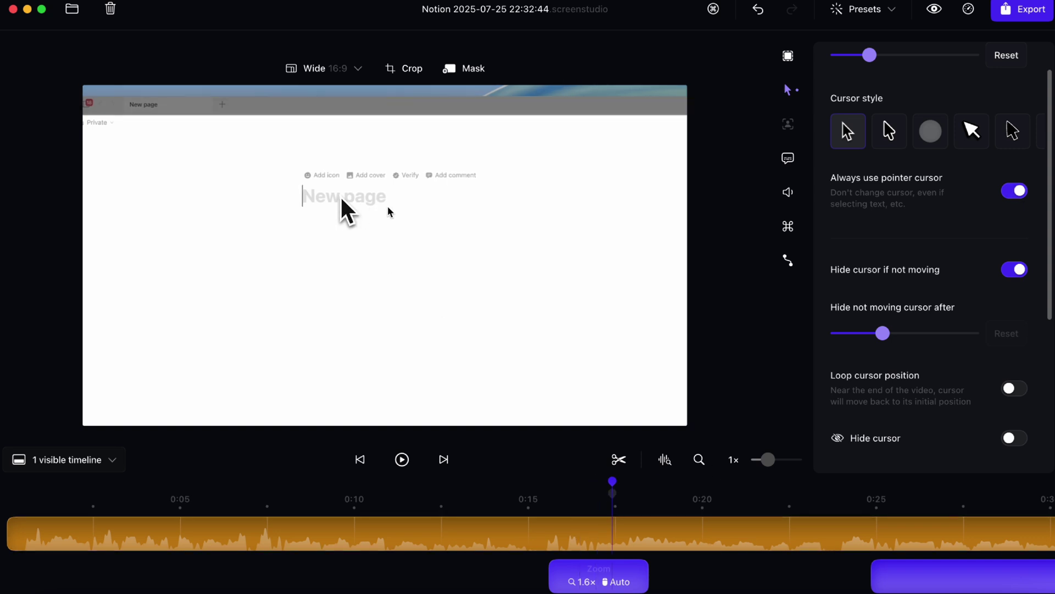
{"action": "left_click", "coordinate": [1015, 191]}
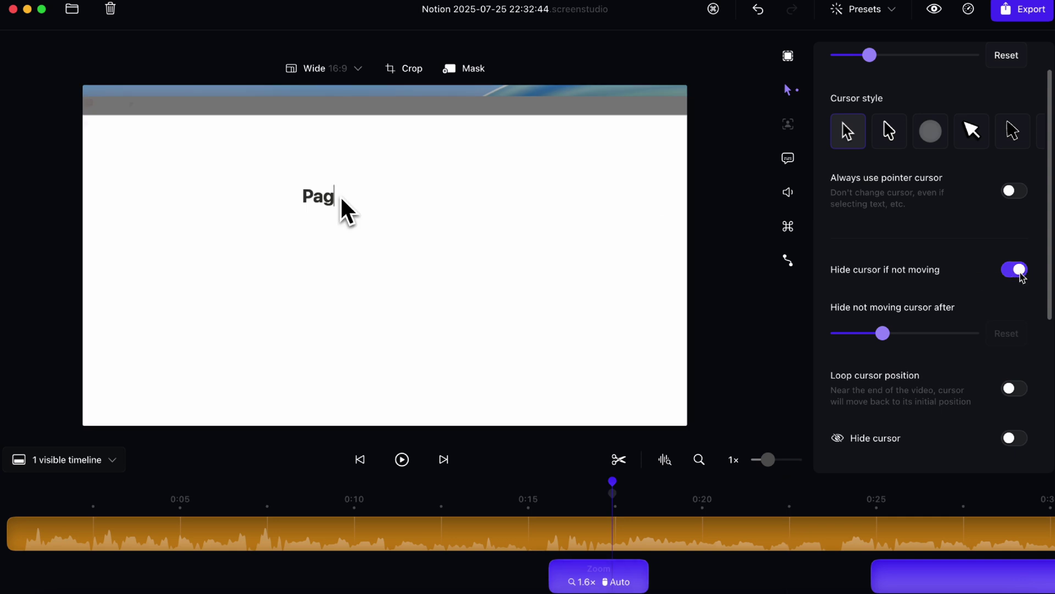
Step: Expand and collapse the Click effect and Click sound options, then expand Cursor rotation
{"action": "scroll", "coordinate": [1001, 291], "scroll_direction": "down", "scroll_amount": 3}
{"action": "mouse_move", "coordinate": [885, 252]}
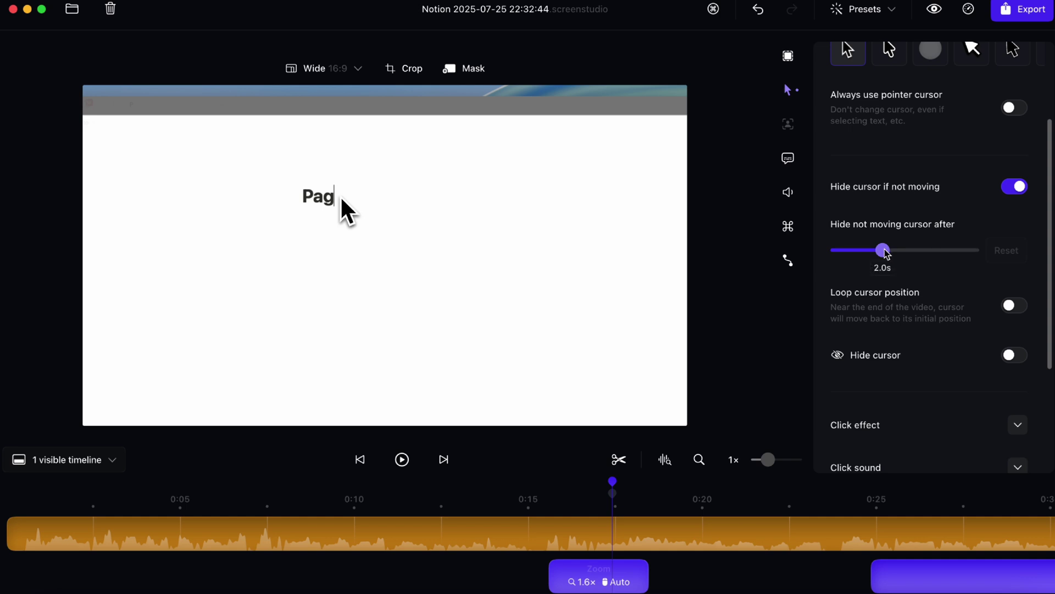
{"action": "scroll", "coordinate": [931, 311], "scroll_direction": "down", "scroll_amount": 3}
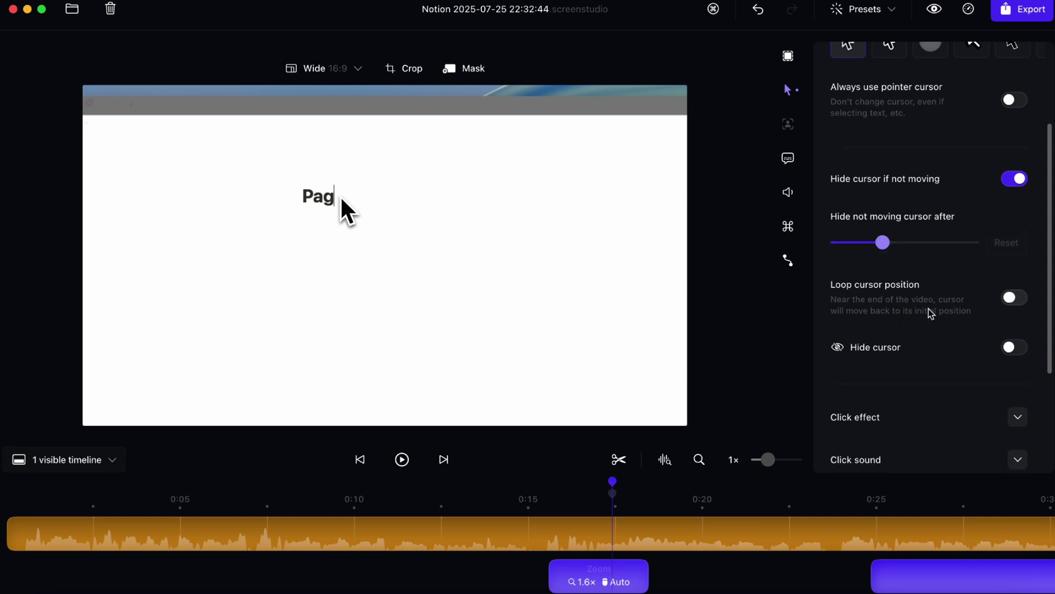
{"action": "left_click", "coordinate": [1017, 344]}
{"action": "scroll", "coordinate": [1012, 299], "scroll_direction": "down", "scroll_amount": 5}
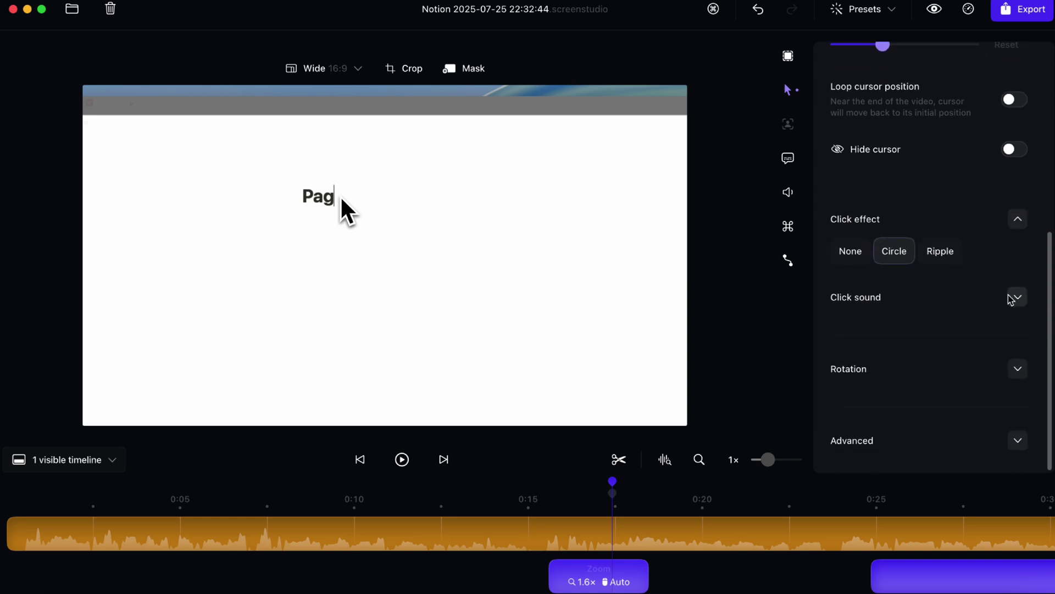
{"action": "left_click", "coordinate": [1018, 298]}
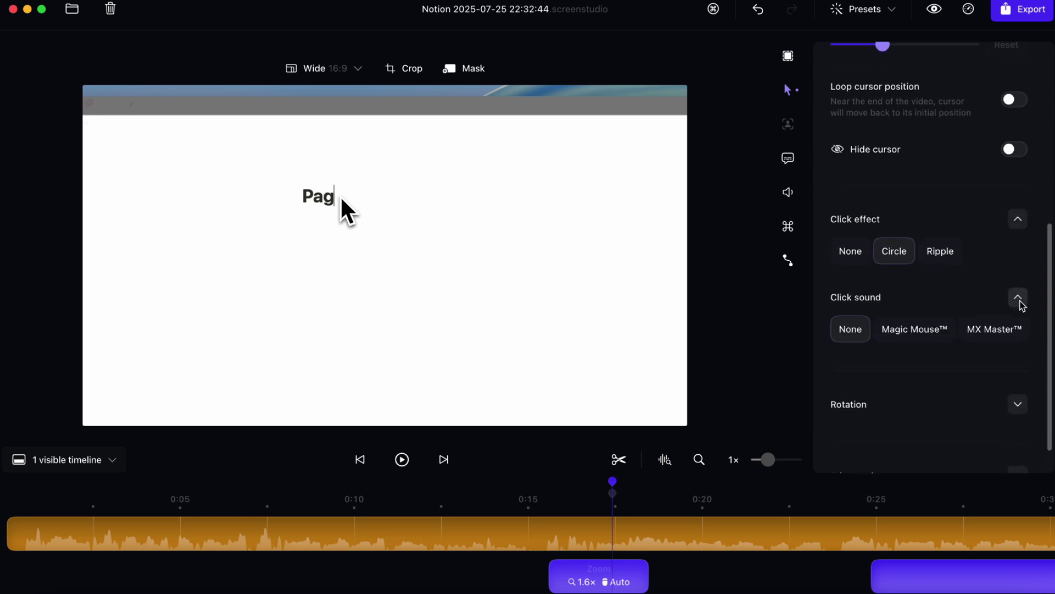
{"action": "left_click", "coordinate": [1018, 298]}
{"action": "left_click", "coordinate": [1018, 219]}
{"action": "left_click", "coordinate": [1019, 369]}
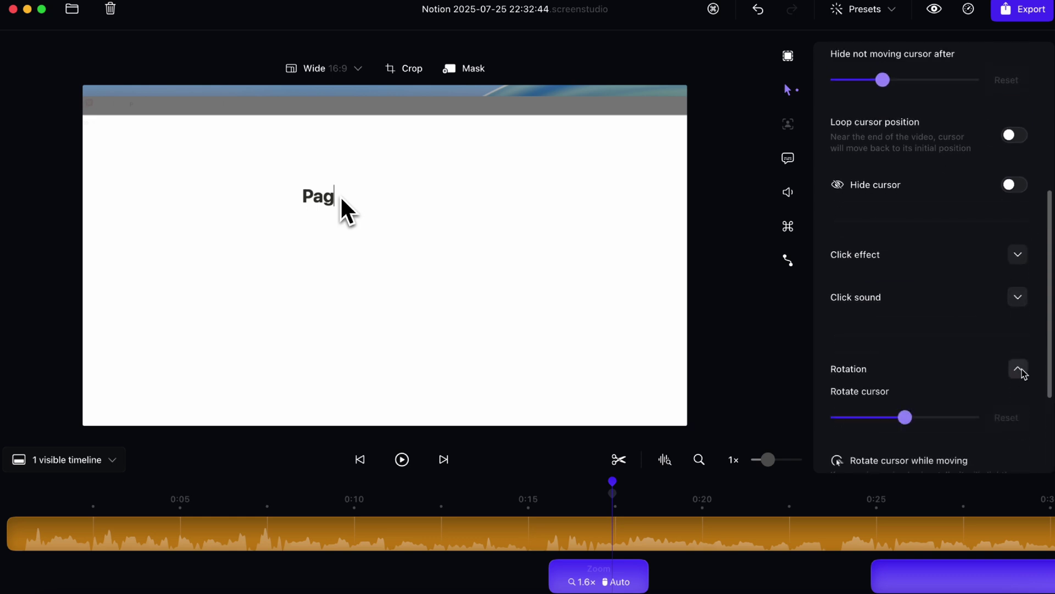
{"action": "scroll", "coordinate": [1021, 373], "scroll_direction": "down", "scroll_amount": 5}
{"action": "scroll", "coordinate": [1017, 385], "scroll_direction": "up", "scroll_amount": 10}
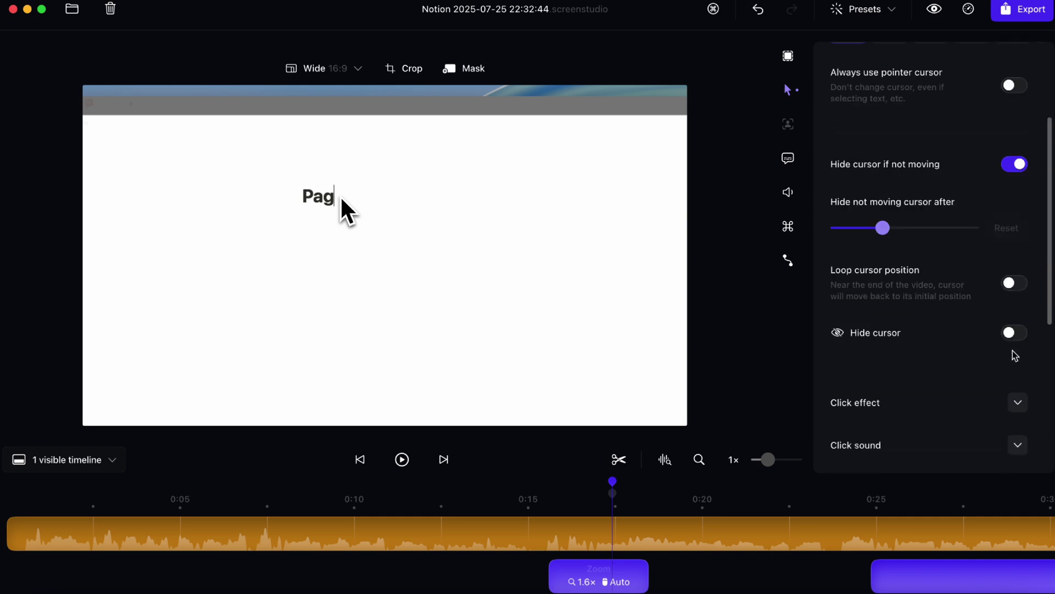
{"action": "scroll", "coordinate": [1015, 355], "scroll_direction": "up", "scroll_amount": 5}
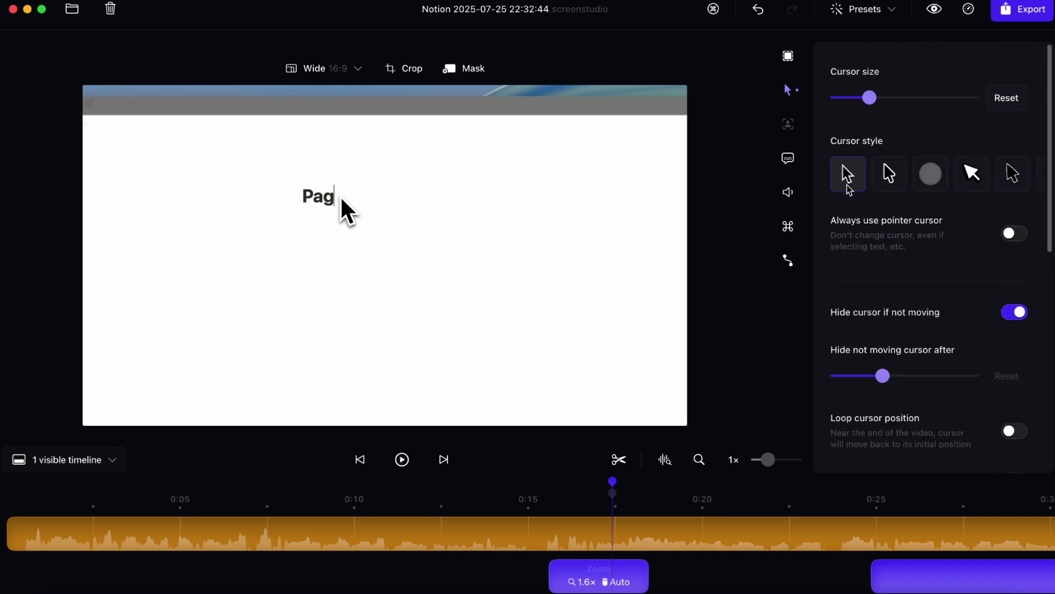
{"action": "mouse_move", "coordinate": [869, 104]}
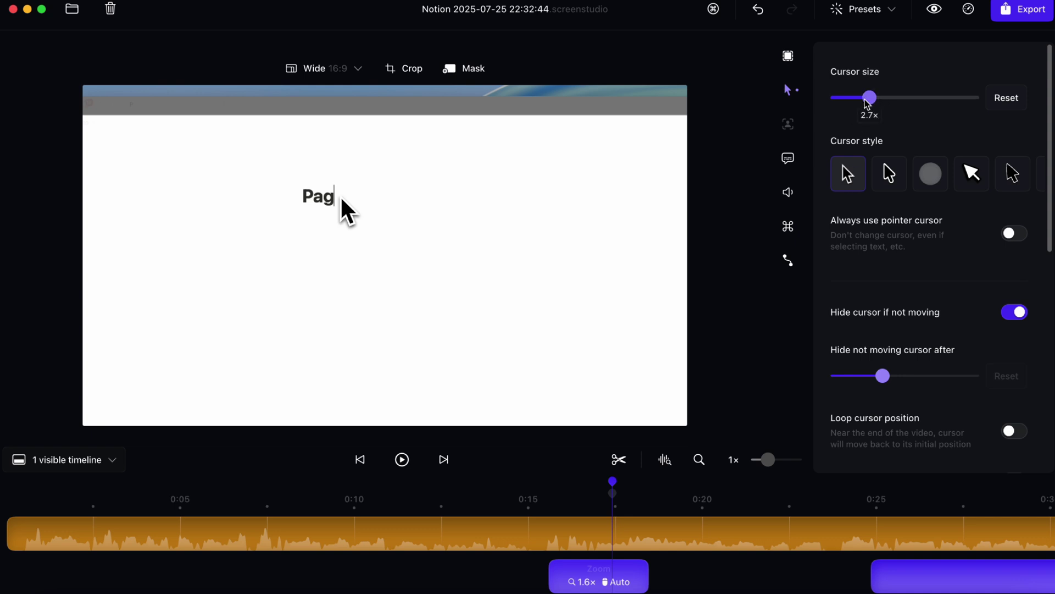
Step: Generate a transcript from the Captions panel using the Small model with automatic language detection
{"action": "left_click", "coordinate": [790, 159]}
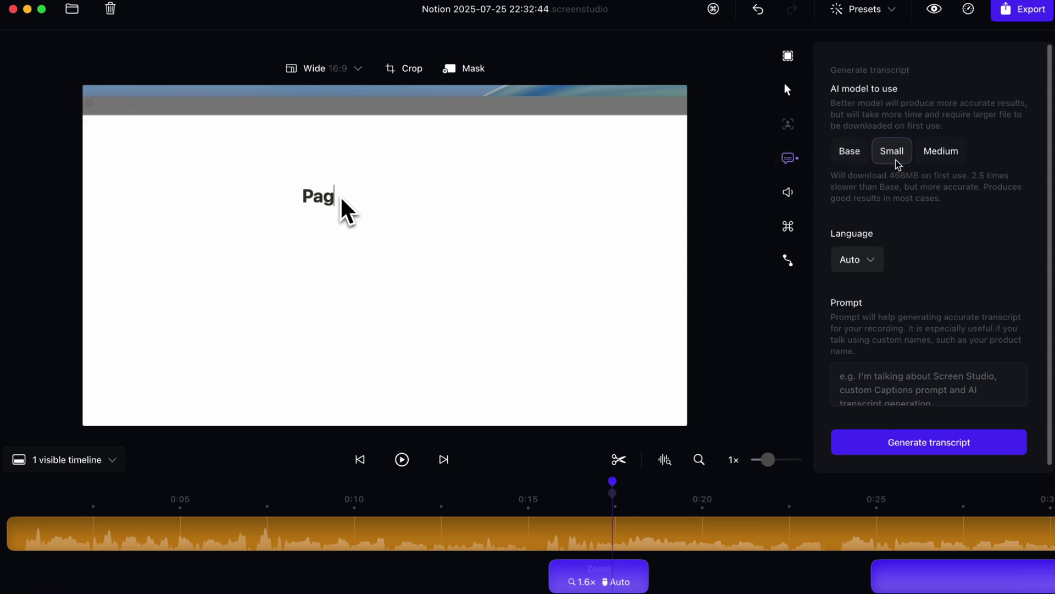
{"action": "scroll", "coordinate": [877, 220], "scroll_direction": "down", "scroll_amount": 1}
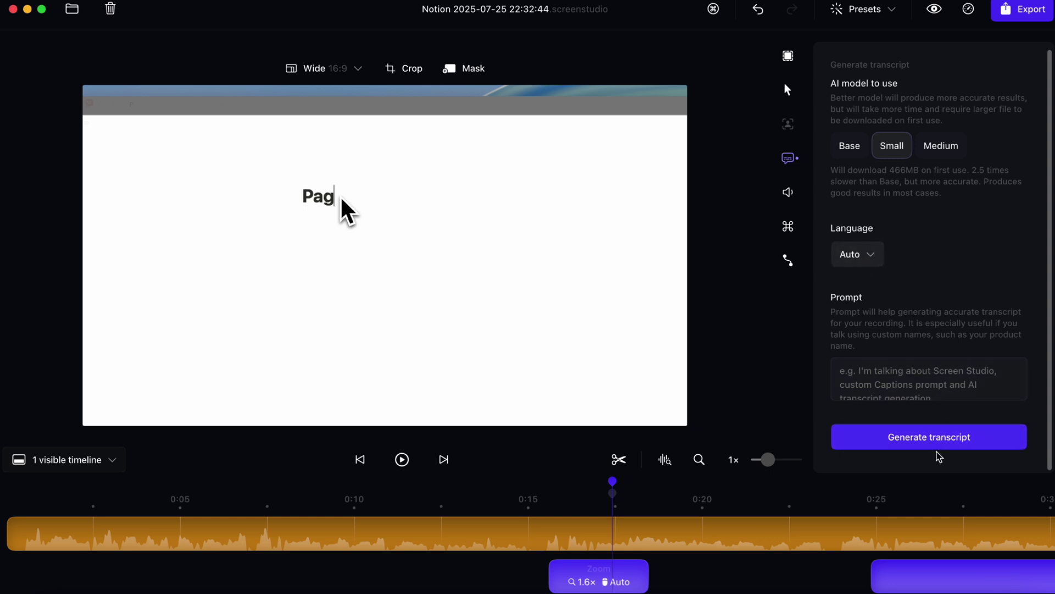
{"action": "left_click", "coordinate": [922, 443]}
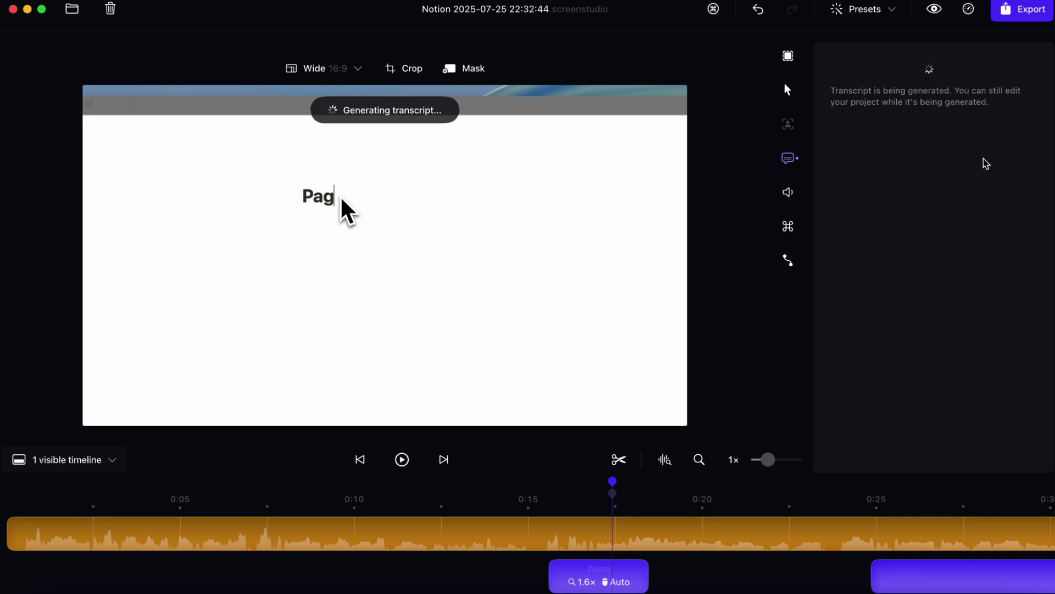
Step: Look at the Audio panel, then switch to the keyboard Shortcuts settings
{"action": "left_click", "coordinate": [789, 195]}
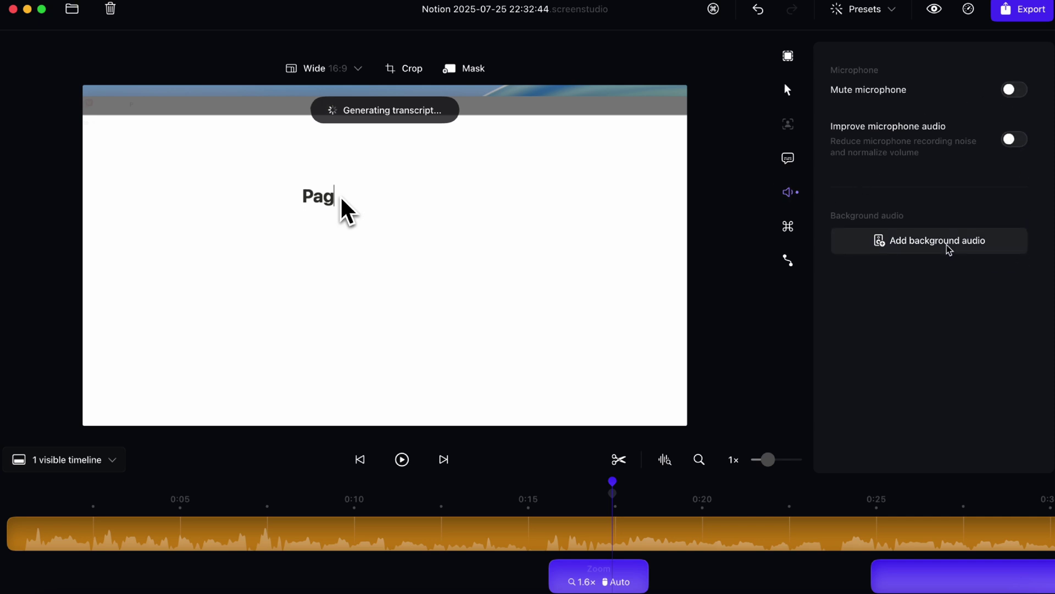
{"action": "left_click", "coordinate": [788, 226]}
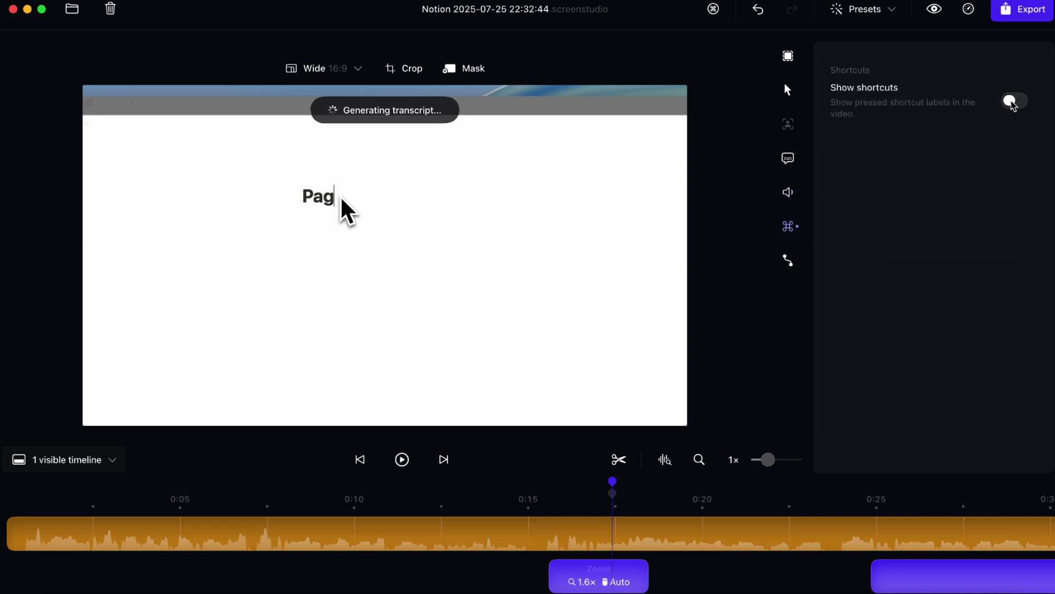
Step: Enable Show shortcuts at 100% size and find the ⌘ D shortcut clip on the timeline
{"action": "left_click", "coordinate": [1016, 101]}
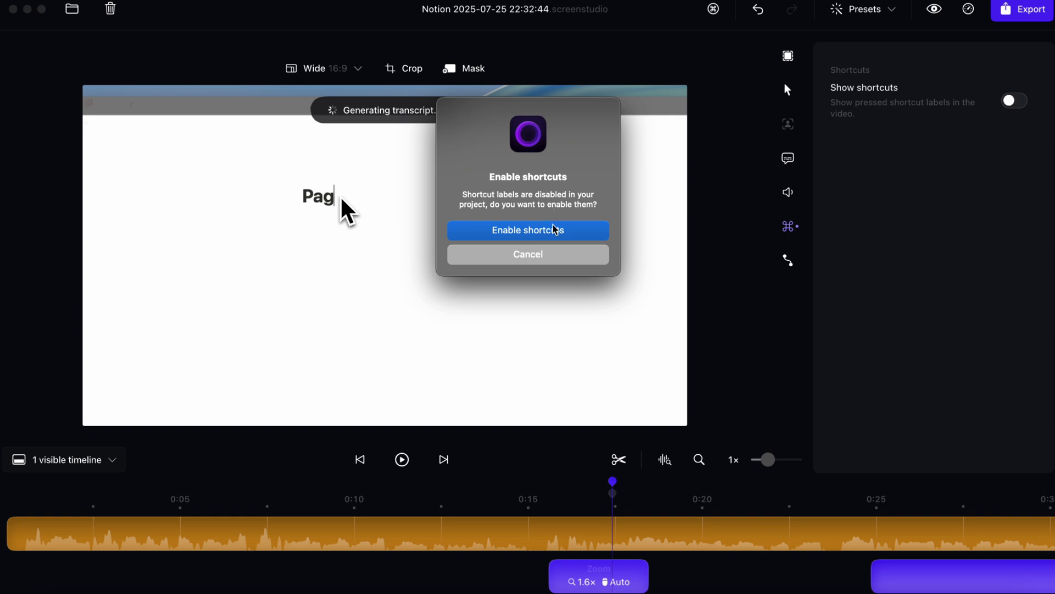
{"action": "left_click", "coordinate": [555, 229]}
{"action": "scroll", "coordinate": [664, 510], "scroll_direction": "right", "scroll_amount": 10}
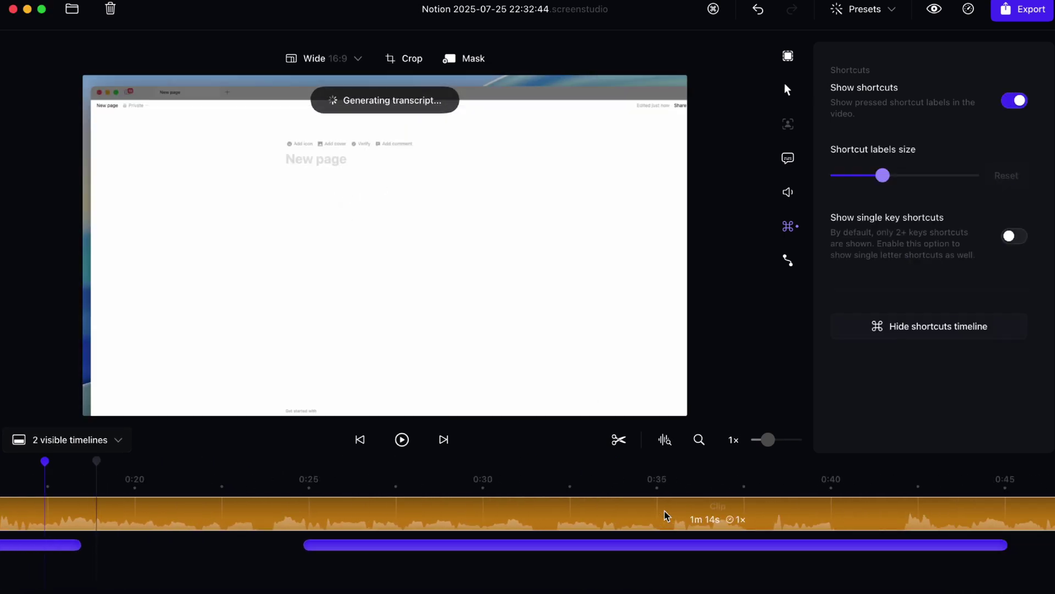
{"action": "scroll", "coordinate": [665, 510], "scroll_direction": "right", "scroll_amount": 5}
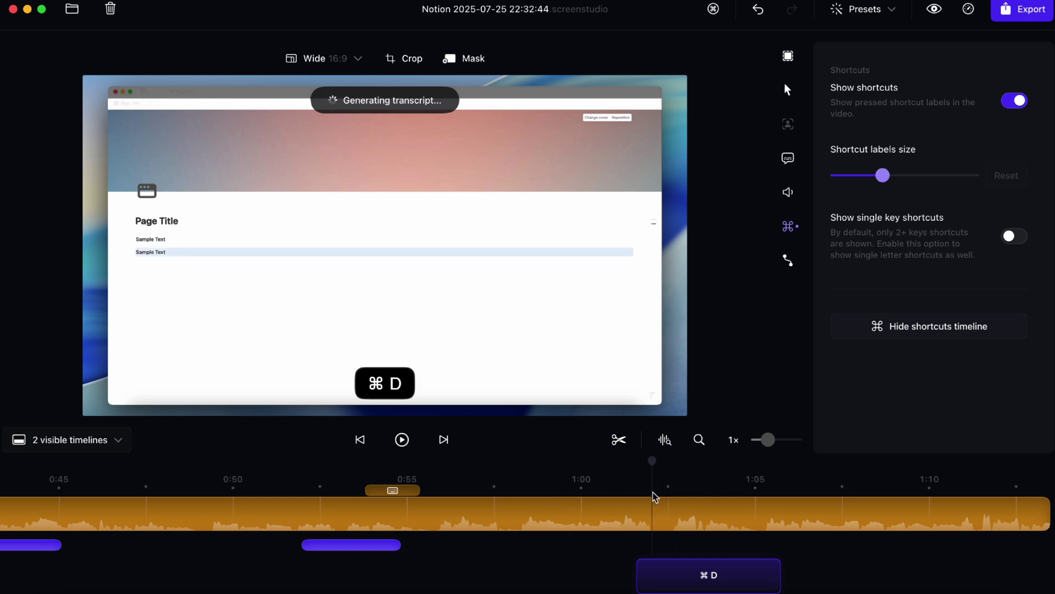
{"action": "mouse_move", "coordinate": [887, 177]}
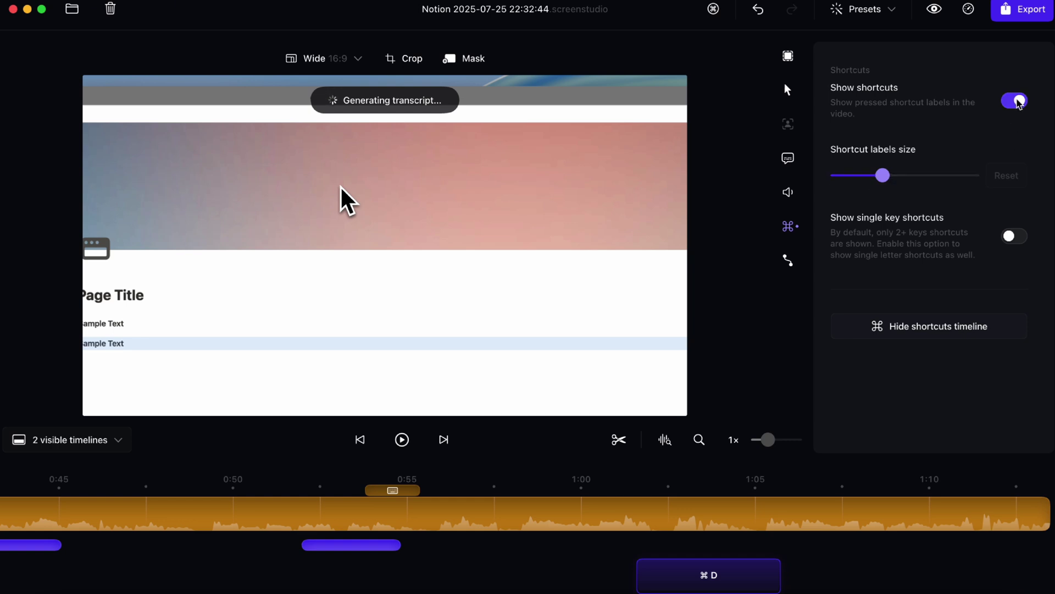
Step: In Animations, try Focused and then choose Smooth as the screen animation style
{"action": "left_click", "coordinate": [792, 263]}
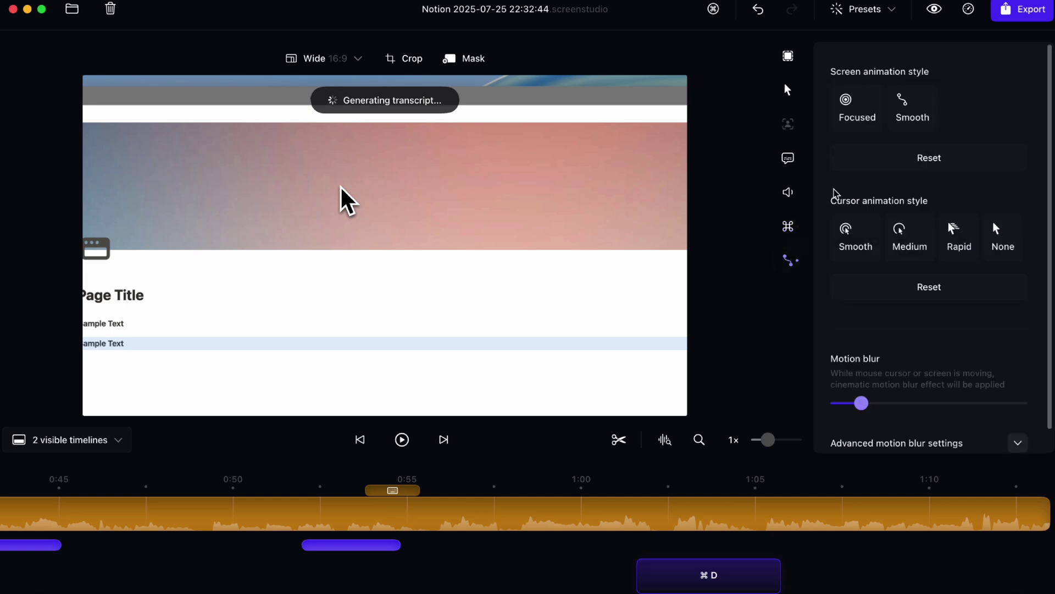
{"action": "left_click", "coordinate": [854, 114]}
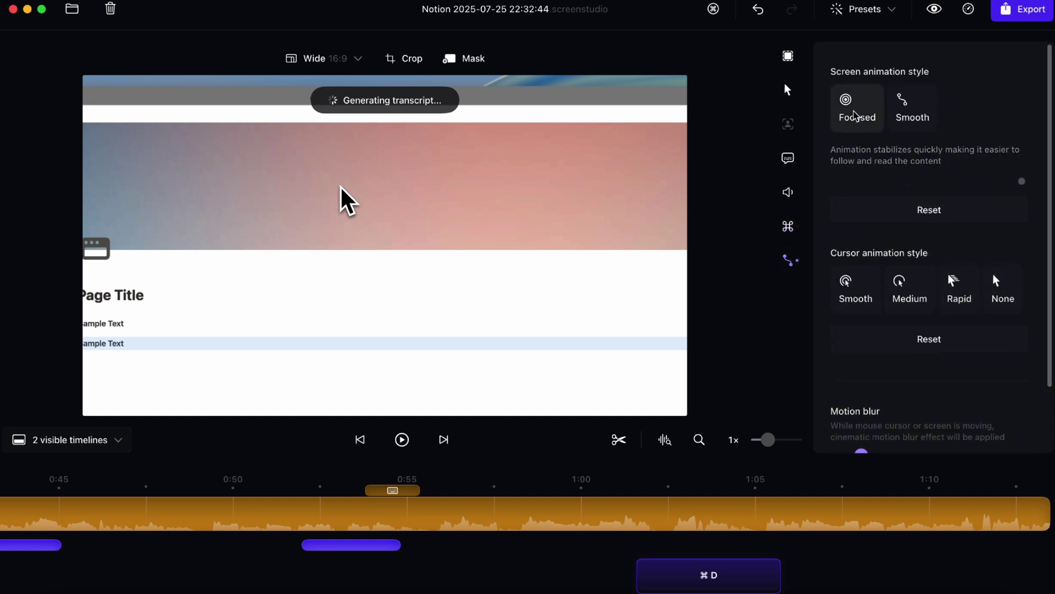
{"action": "left_click", "coordinate": [902, 108]}
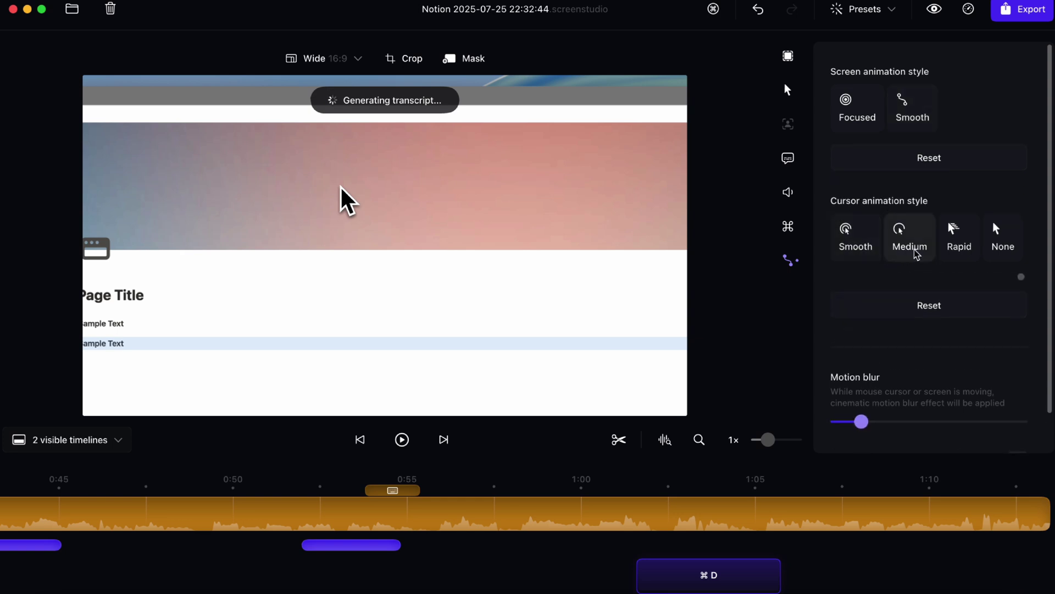
{"action": "scroll", "coordinate": [1001, 250], "scroll_direction": "down", "scroll_amount": 1}
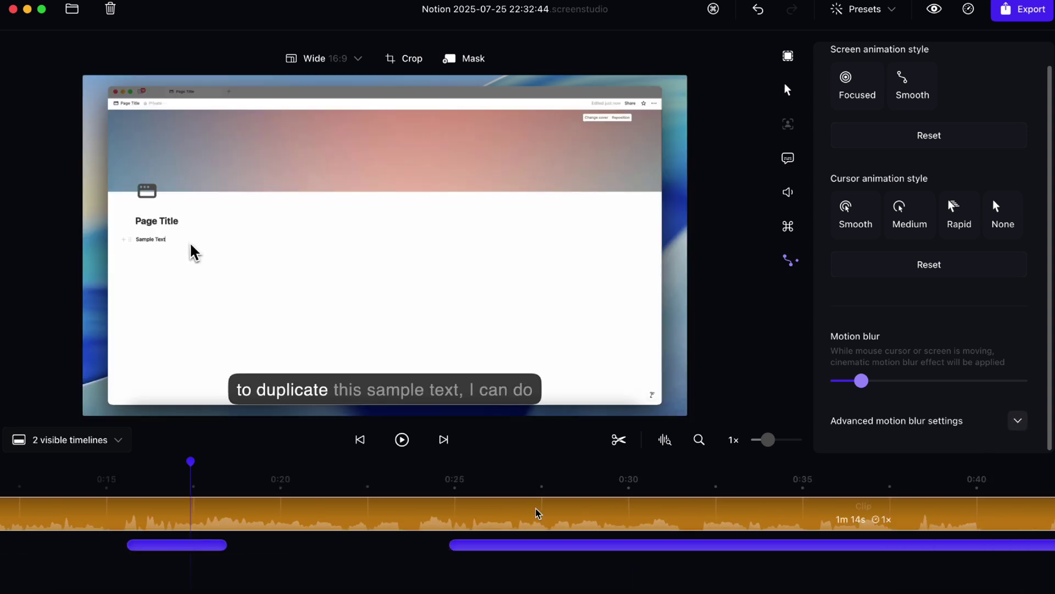
{"action": "scroll", "coordinate": [537, 513], "scroll_direction": "left", "scroll_amount": 5}
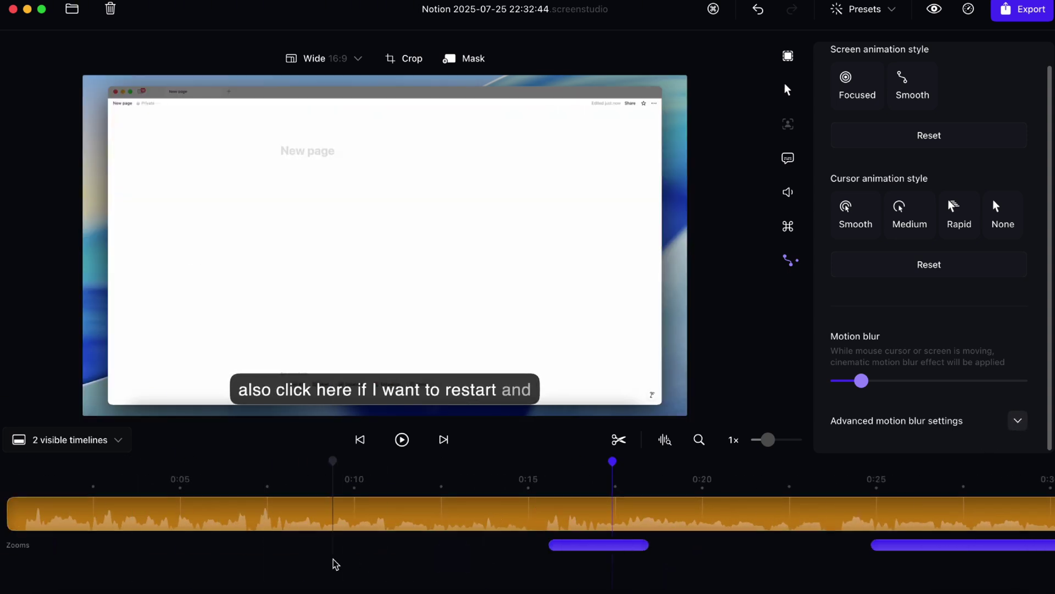
Step: Add a zoom on the Zooms track near 0:07 and preview it
{"action": "mouse_move", "coordinate": [244, 552]}
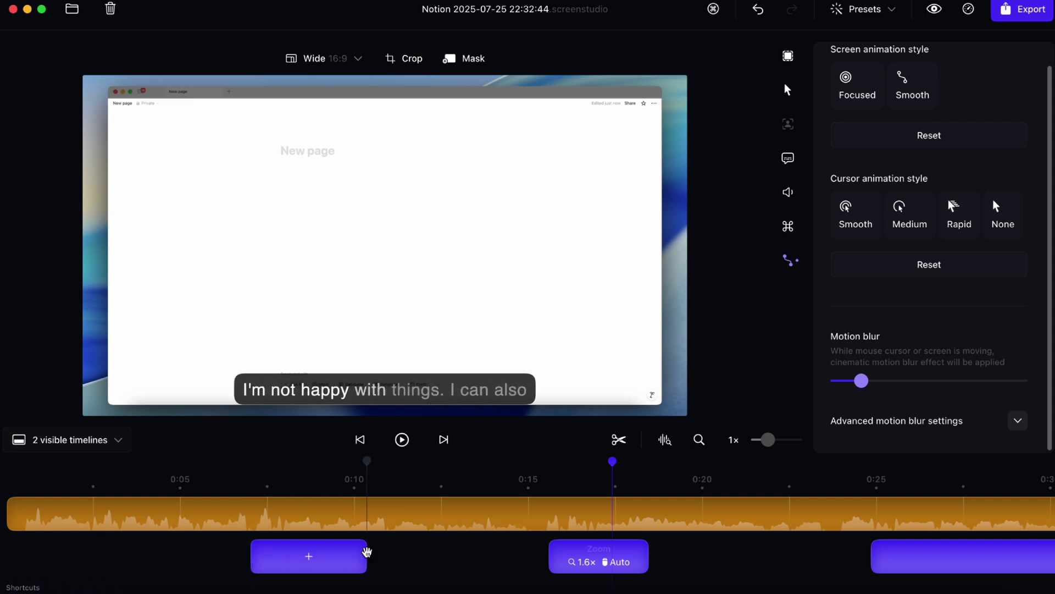
{"action": "left_click", "coordinate": [366, 554]}
{"action": "left_click", "coordinate": [245, 476]}
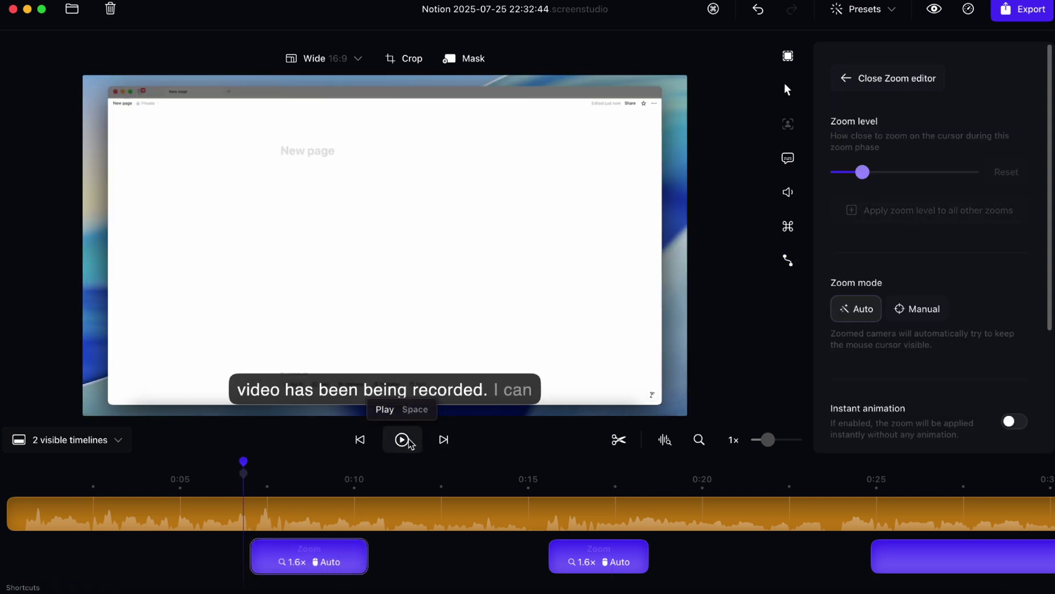
{"action": "left_click", "coordinate": [408, 442]}
{"action": "left_click", "coordinate": [408, 441]}
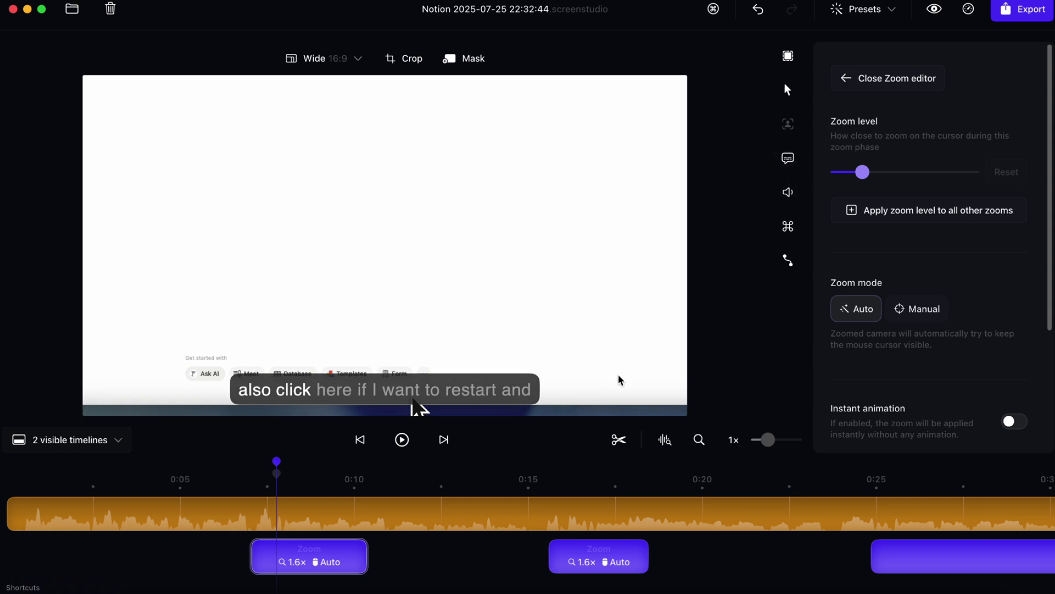
Step: Shorten the new 1.6x auto zoom clip by dragging its right edge left
{"action": "left_click", "coordinate": [297, 563]}
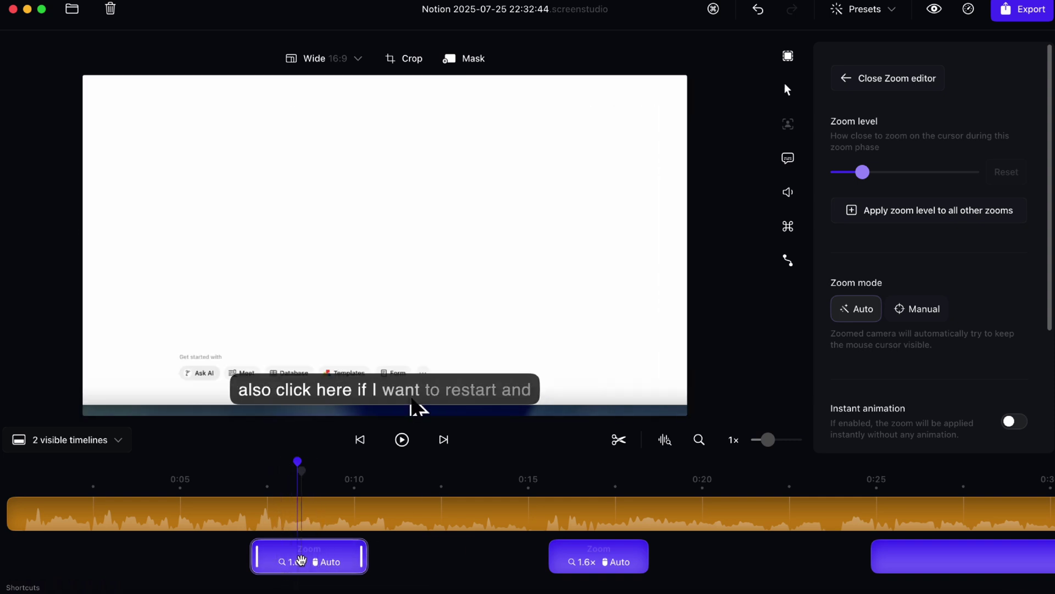
{"action": "mouse_move", "coordinate": [866, 175]}
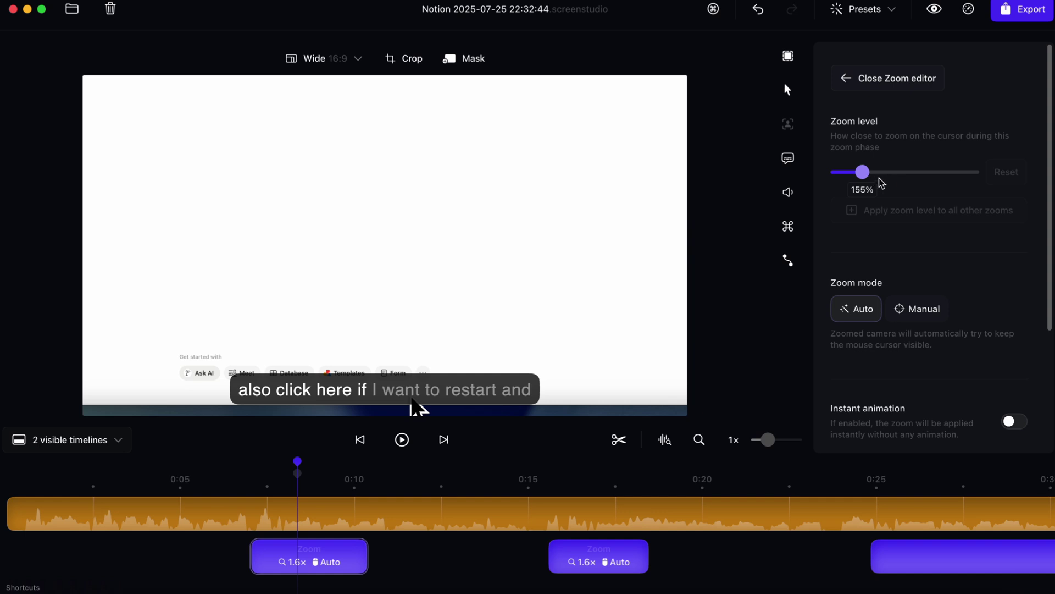
{"action": "left_click_drag", "start_coordinate": [367, 556], "coordinate": [296, 559]}
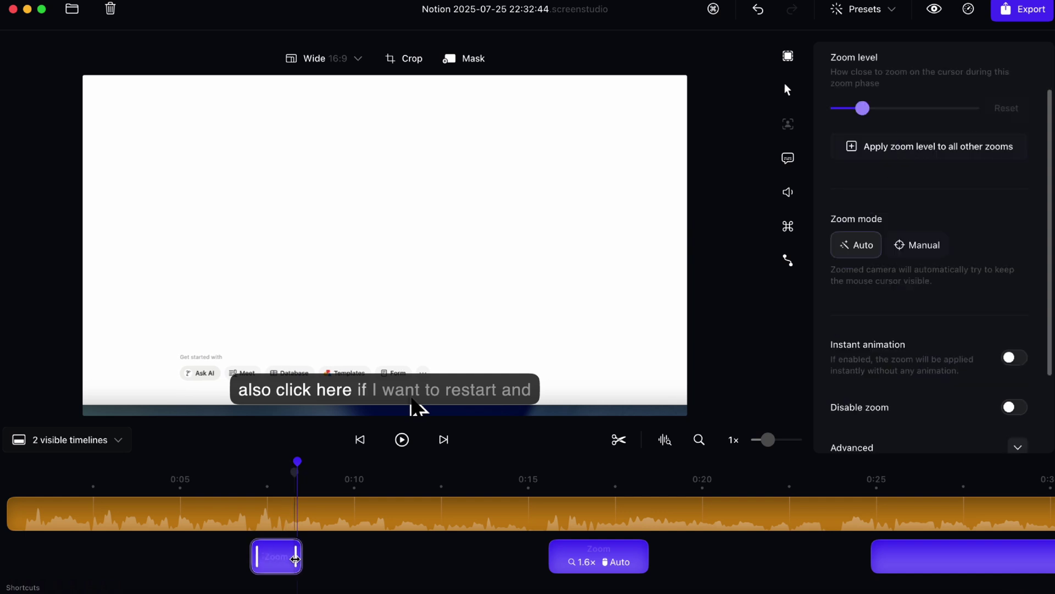
{"action": "scroll", "coordinate": [490, 556], "scroll_direction": "right", "scroll_amount": 5}
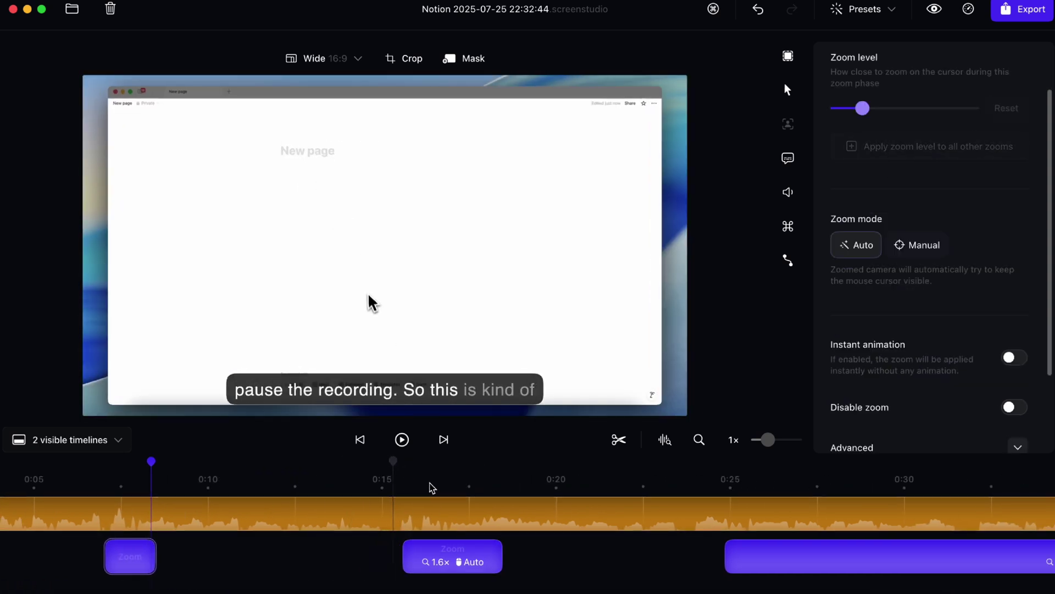
{"action": "scroll", "coordinate": [443, 502], "scroll_direction": "right", "scroll_amount": 5}
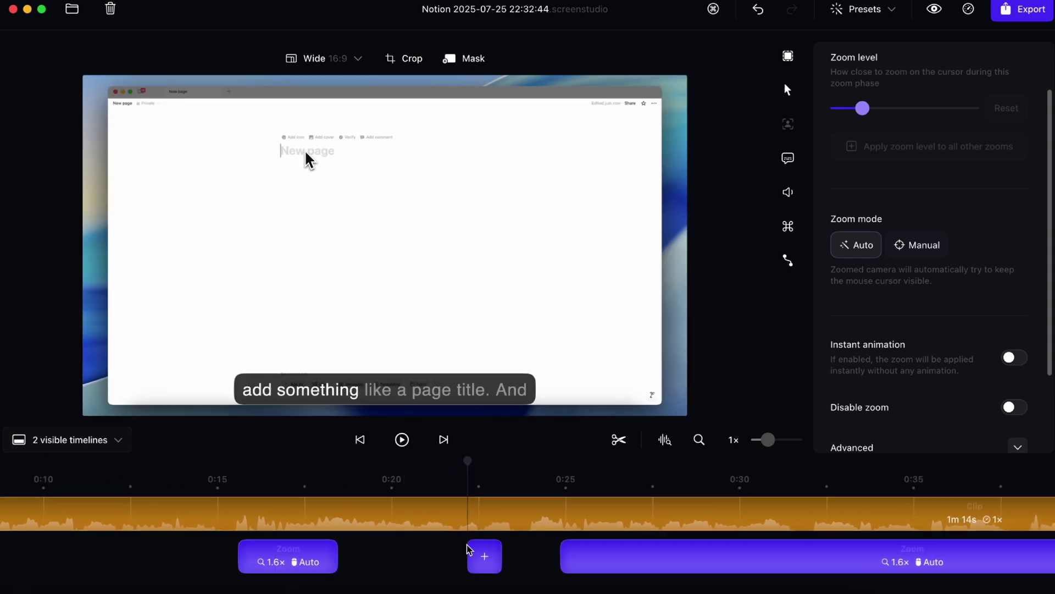
{"action": "scroll", "coordinate": [467, 549], "scroll_direction": "left", "scroll_amount": 10}
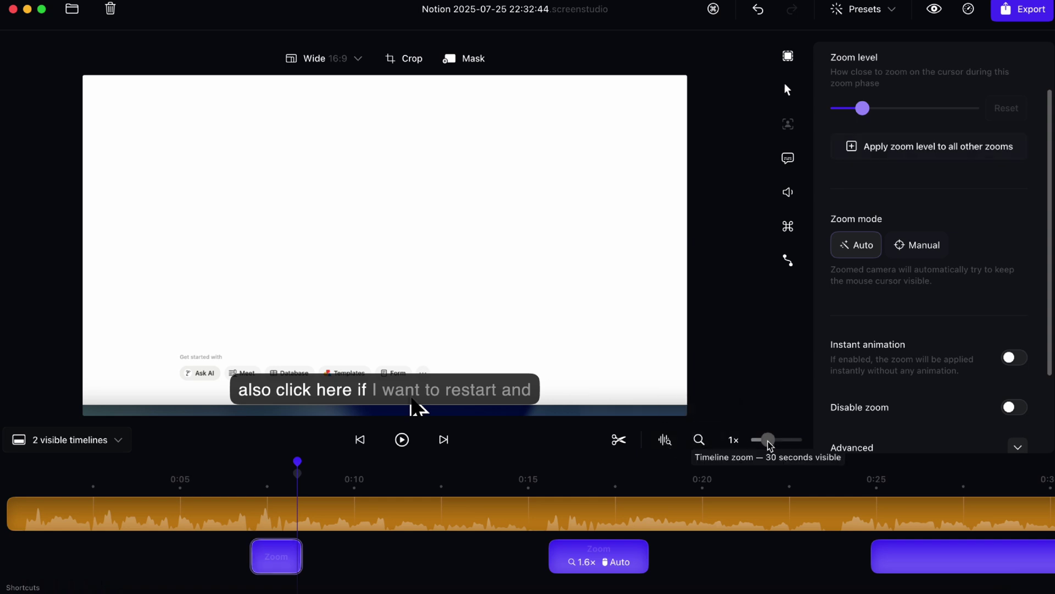
{"action": "mouse_move", "coordinate": [767, 441]}
{"action": "left_mouse_down"}
{"action": "mouse_move", "coordinate": [831, 440]}
{"action": "mouse_move", "coordinate": [765, 442]}
{"action": "left_mouse_up"}
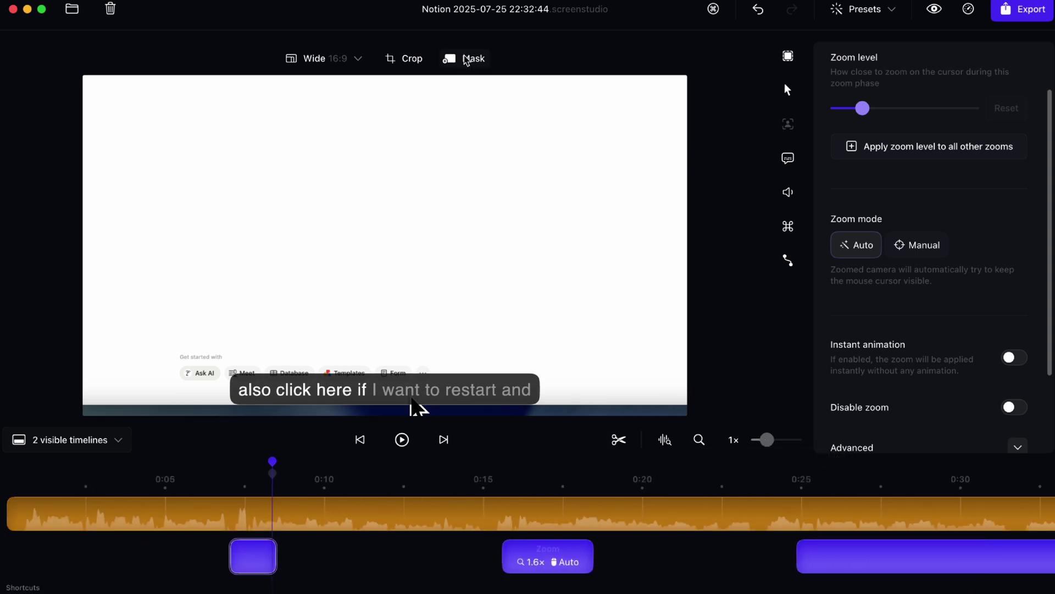
Step: Add a sensitive-data blur mask around 0:18 and move it above the New page title
{"action": "left_click", "coordinate": [441, 481]}
{"action": "left_click", "coordinate": [552, 483]}
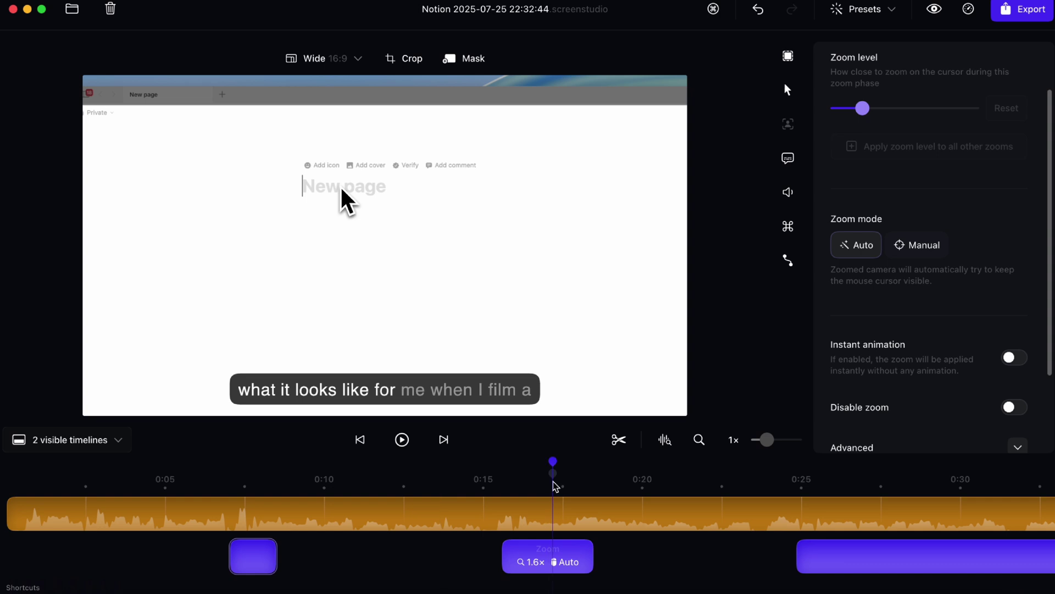
{"action": "left_click", "coordinate": [592, 471]}
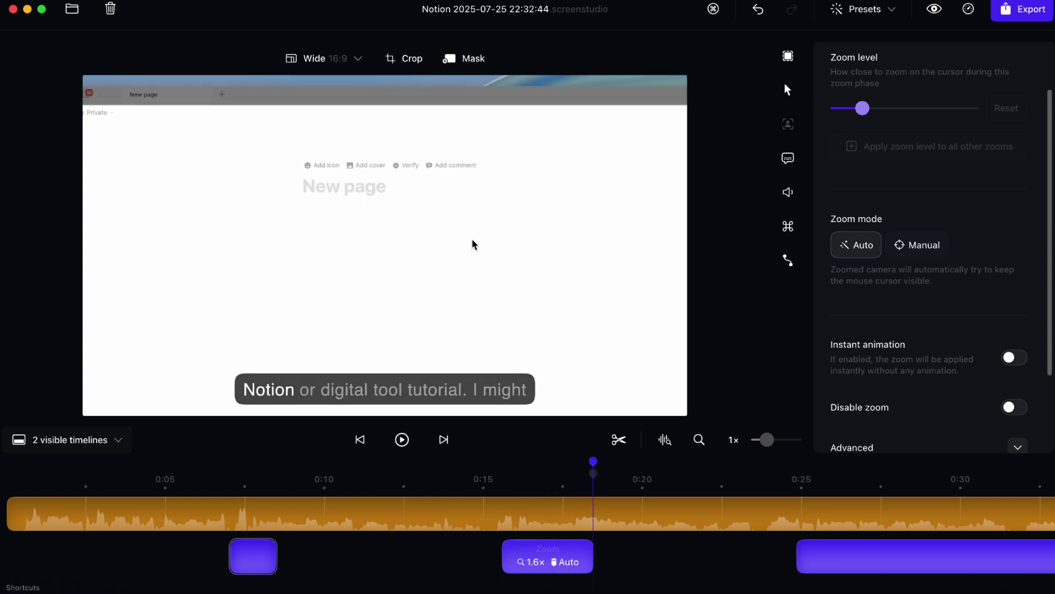
{"action": "left_click", "coordinate": [465, 60]}
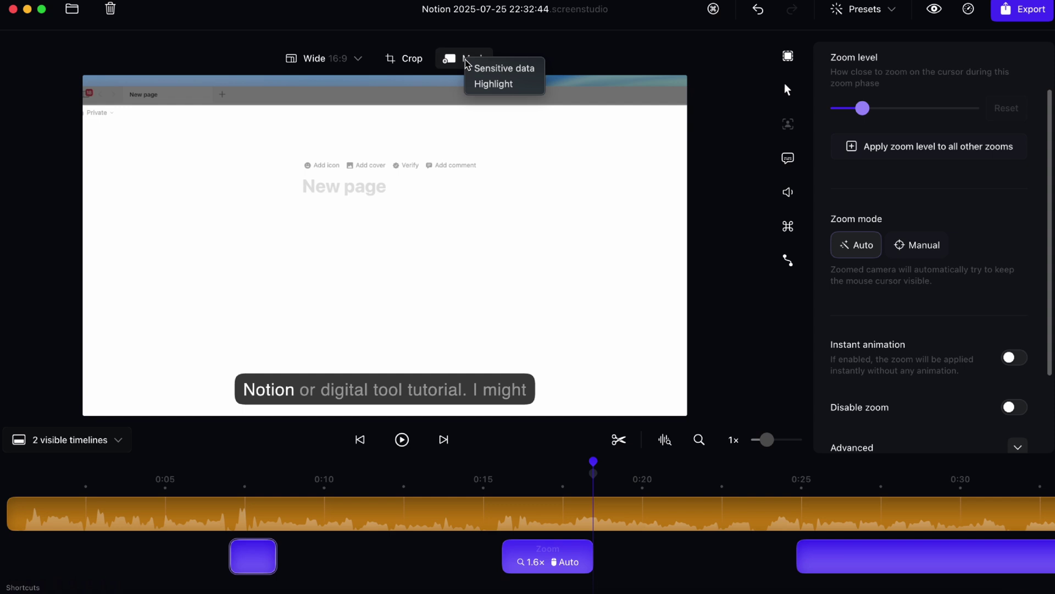
{"action": "left_click", "coordinate": [523, 70]}
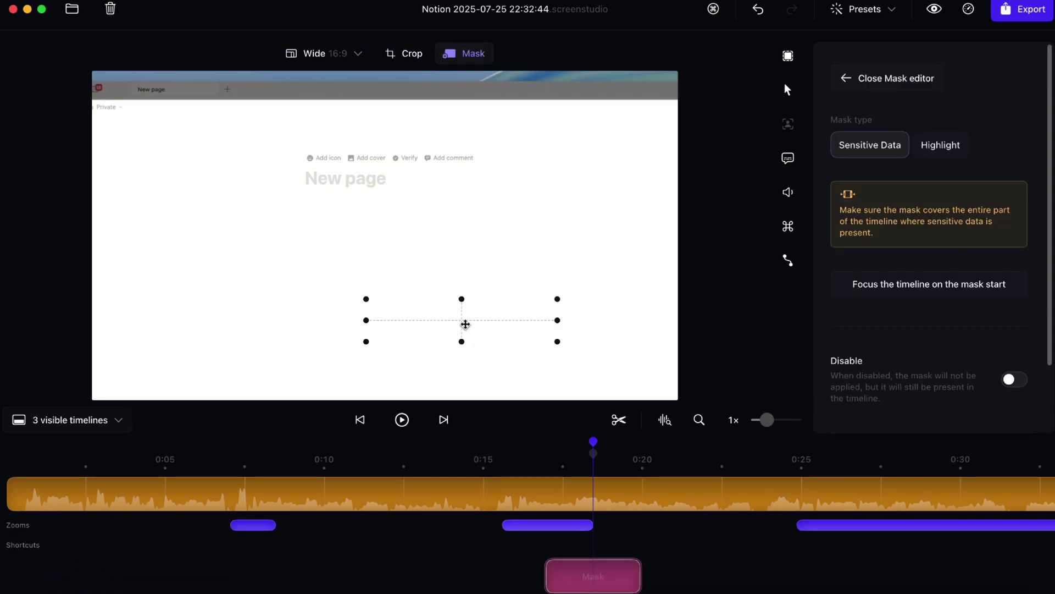
{"action": "mouse_move", "coordinate": [465, 324]}
{"action": "left_mouse_down"}
{"action": "mouse_move", "coordinate": [378, 161]}
{"action": "mouse_move", "coordinate": [390, 146]}
{"action": "mouse_move", "coordinate": [427, 160]}
{"action": "mouse_move", "coordinate": [378, 137]}
{"action": "mouse_move", "coordinate": [391, 150]}
{"action": "left_mouse_up"}
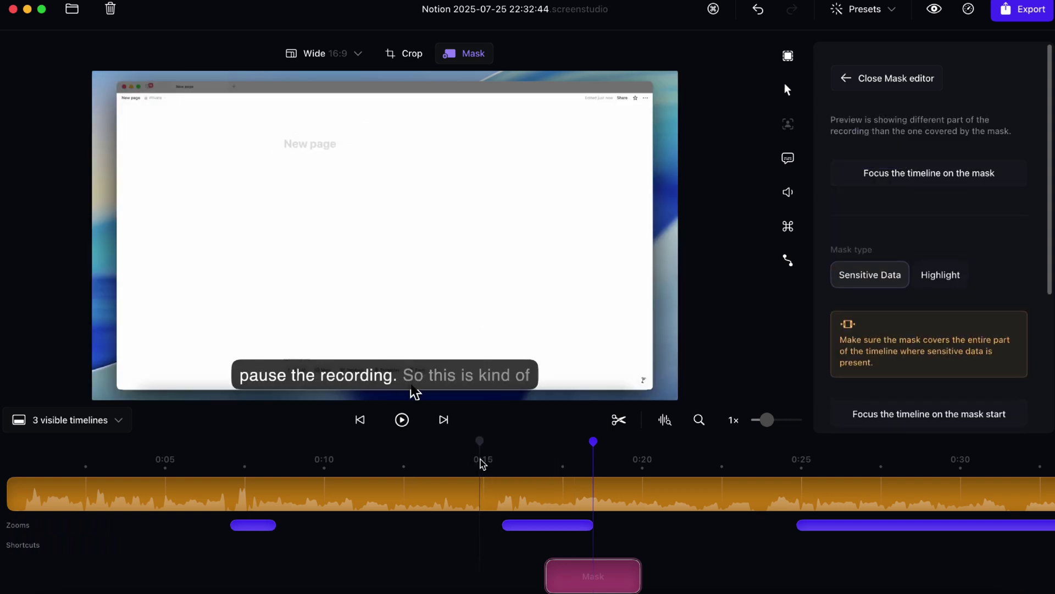
Step: Reselect the mask clip and change its type to Highlight
{"action": "left_click", "coordinate": [481, 459]}
{"action": "left_click", "coordinate": [564, 476]}
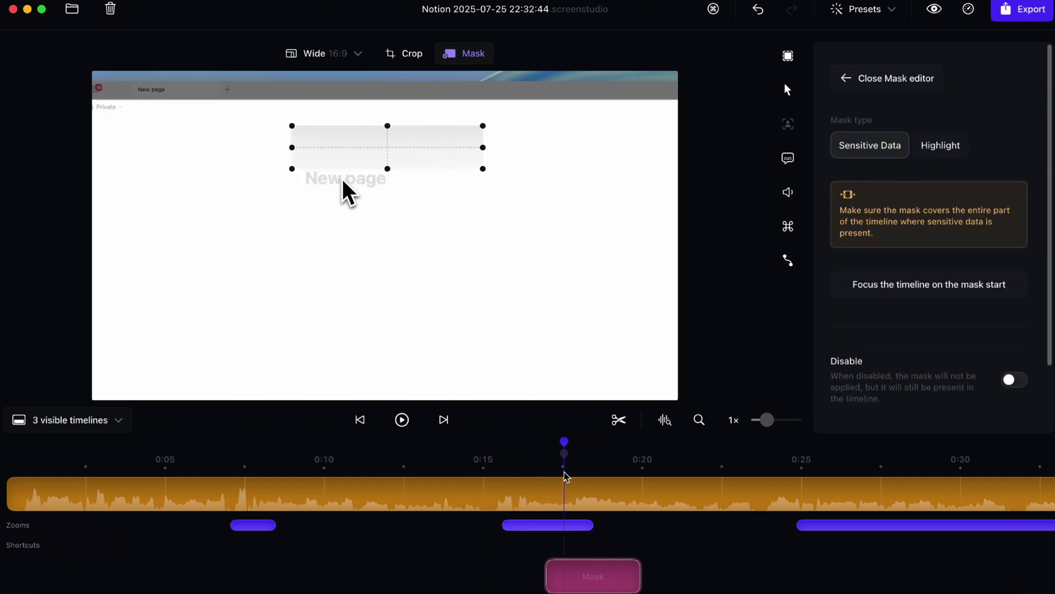
{"action": "left_click", "coordinate": [594, 480]}
{"action": "key", "text": "Escape"}
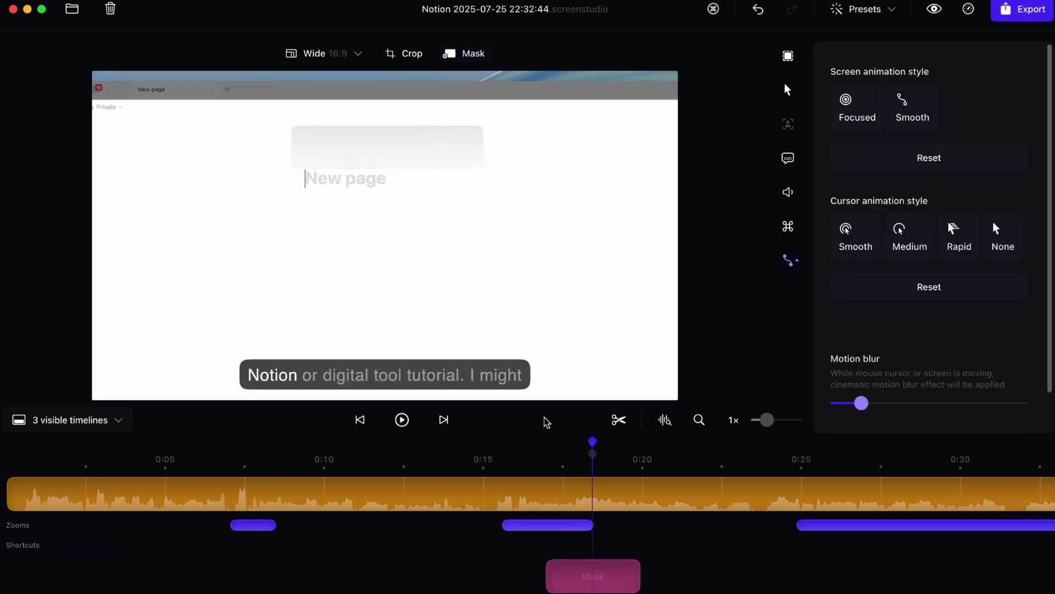
{"action": "left_click", "coordinate": [568, 465]}
{"action": "left_click", "coordinate": [532, 468]}
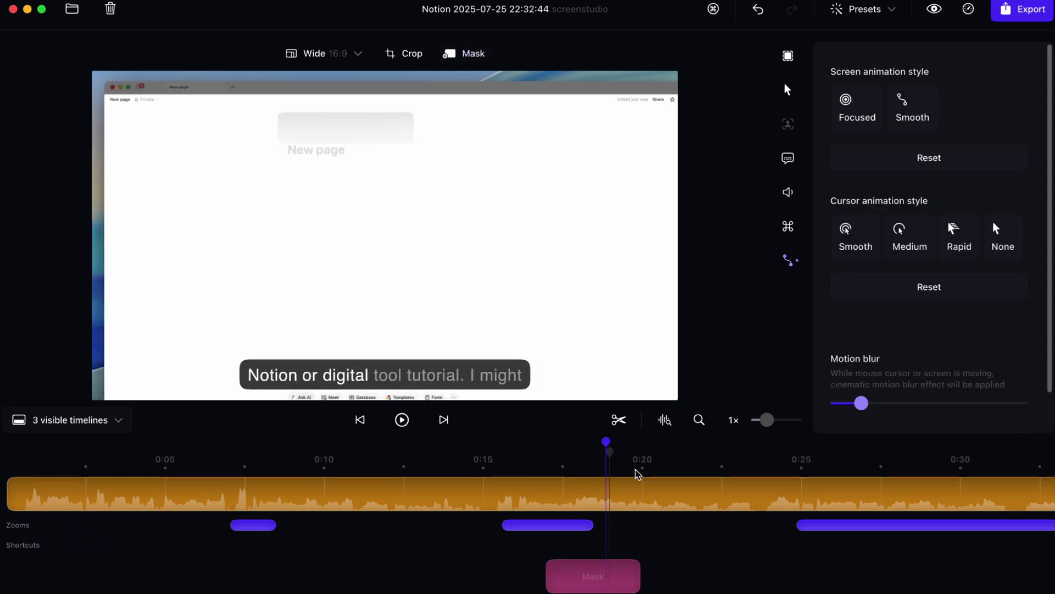
{"action": "left_click", "coordinate": [617, 576]}
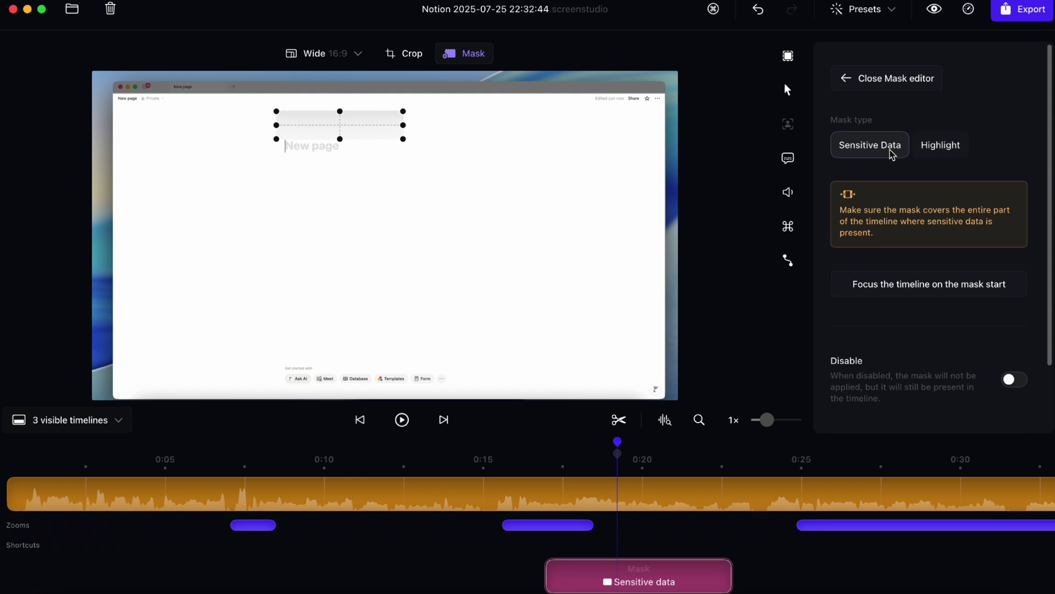
{"action": "left_click", "coordinate": [941, 147]}
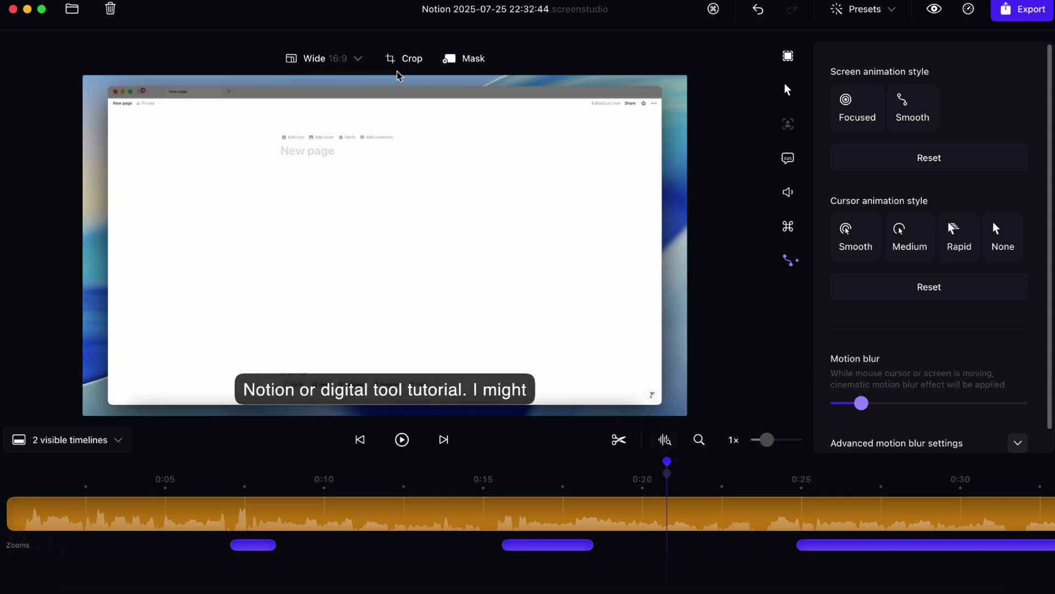
{"action": "left_click", "coordinate": [327, 62]}
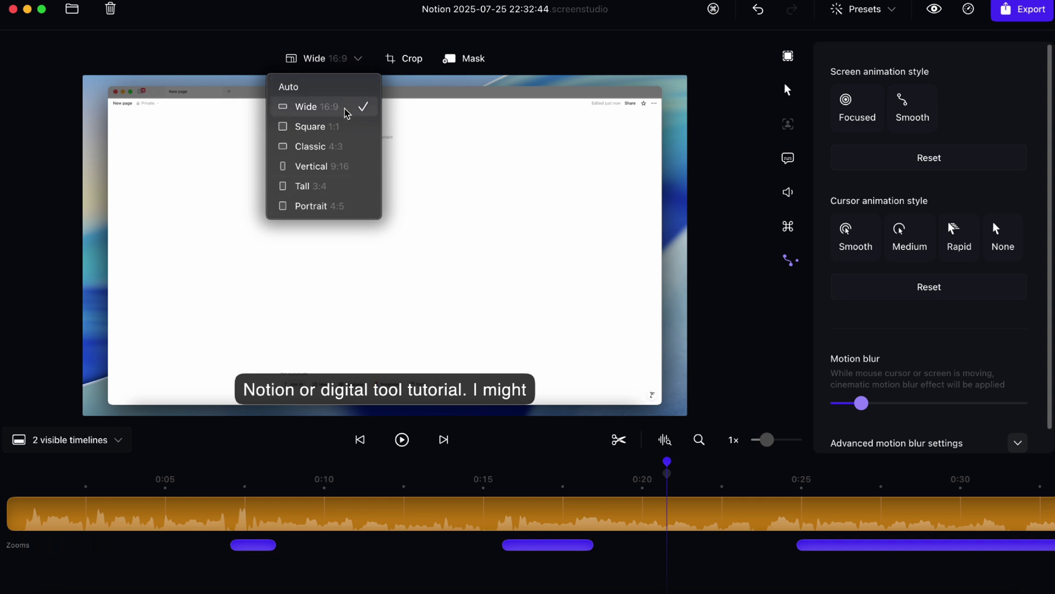
{"action": "left_click", "coordinate": [401, 62]}
{"action": "left_click", "coordinate": [408, 63]}
{"action": "left_click", "coordinate": [209, 35]}
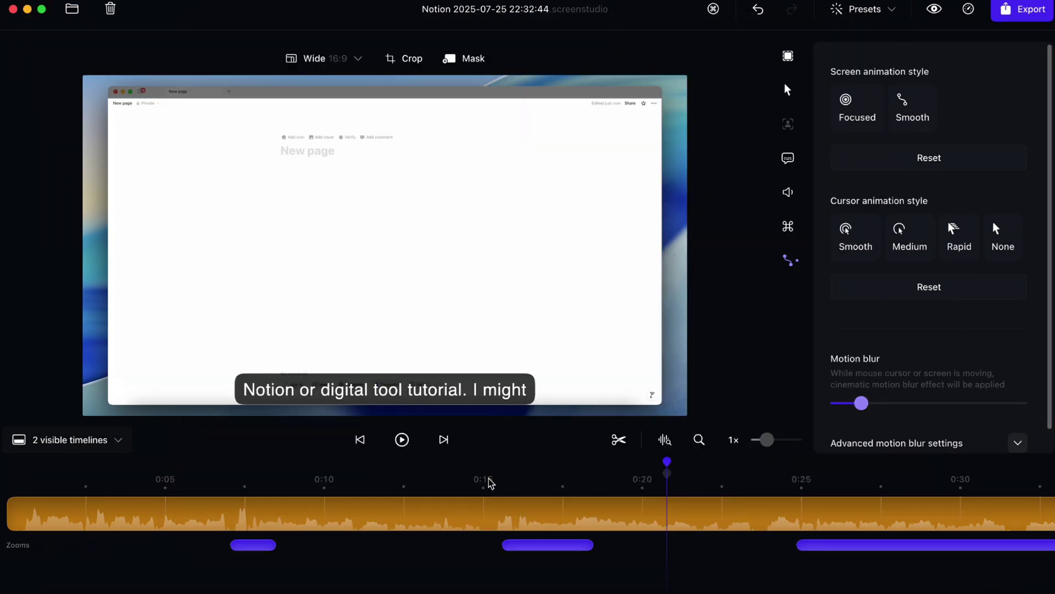
{"action": "left_click", "coordinate": [402, 440]}
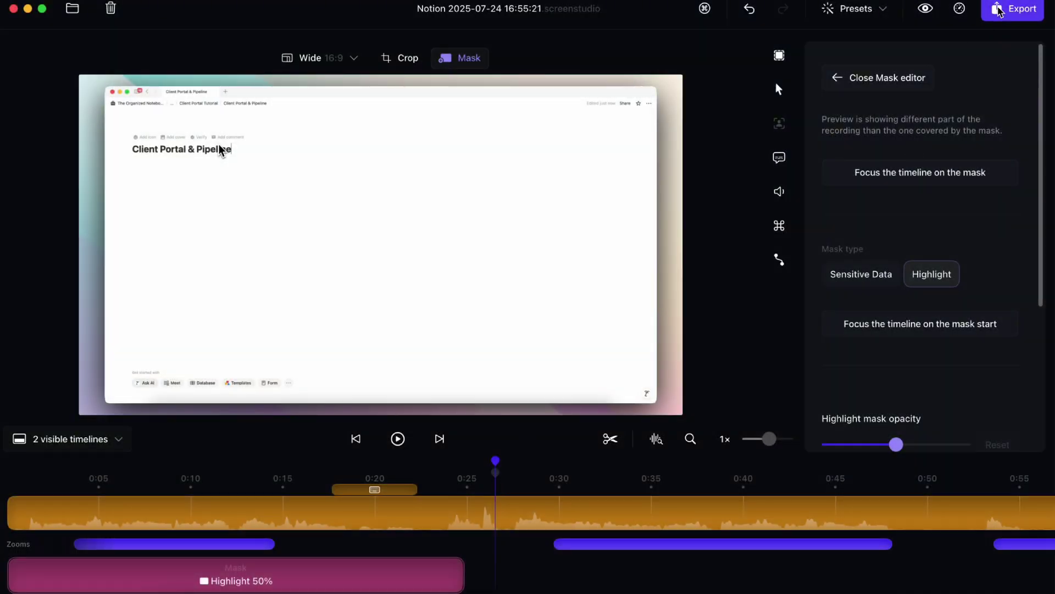
{"action": "left_click", "coordinate": [999, 10]}
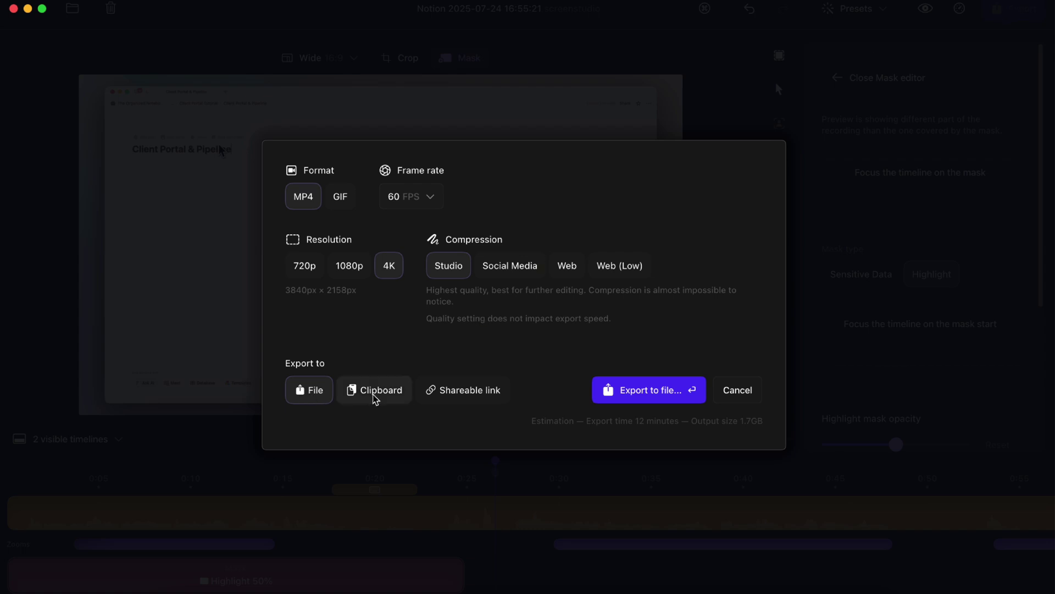
{"action": "left_click", "coordinate": [467, 394]}
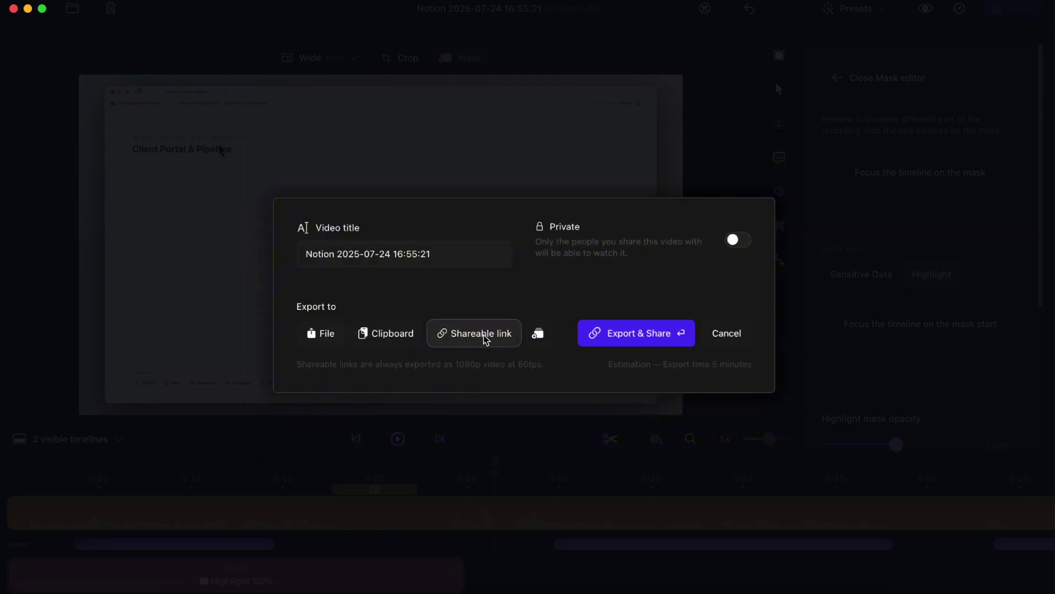
{"action": "triple_click", "coordinate": [317, 258]}
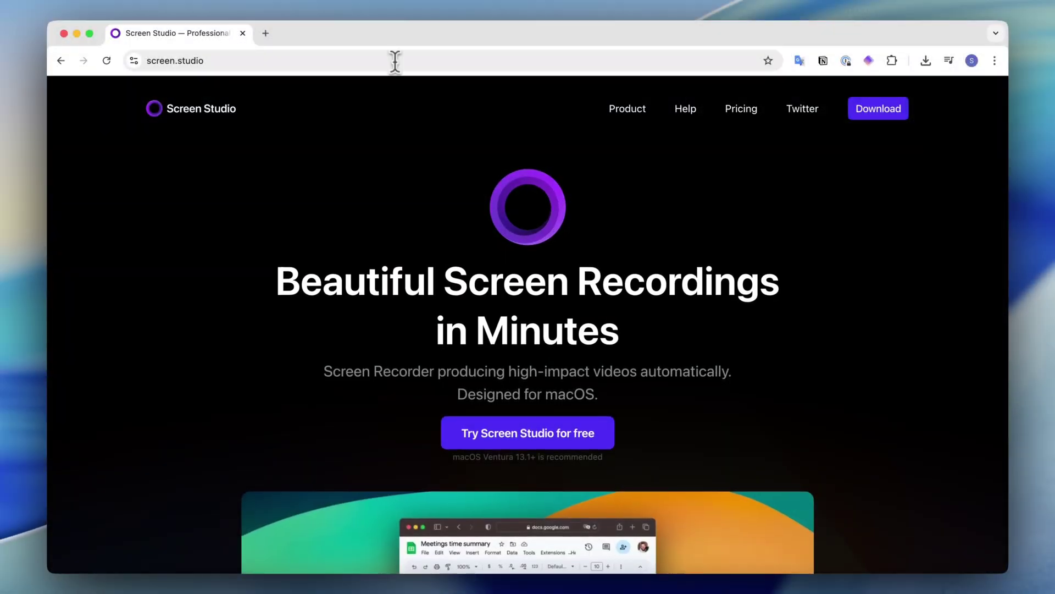
Step: Scroll the screen.studio homepage down to its playing spreadsheet demo video
{"action": "scroll", "coordinate": [547, 165], "scroll_direction": "down", "scroll_amount": 6}
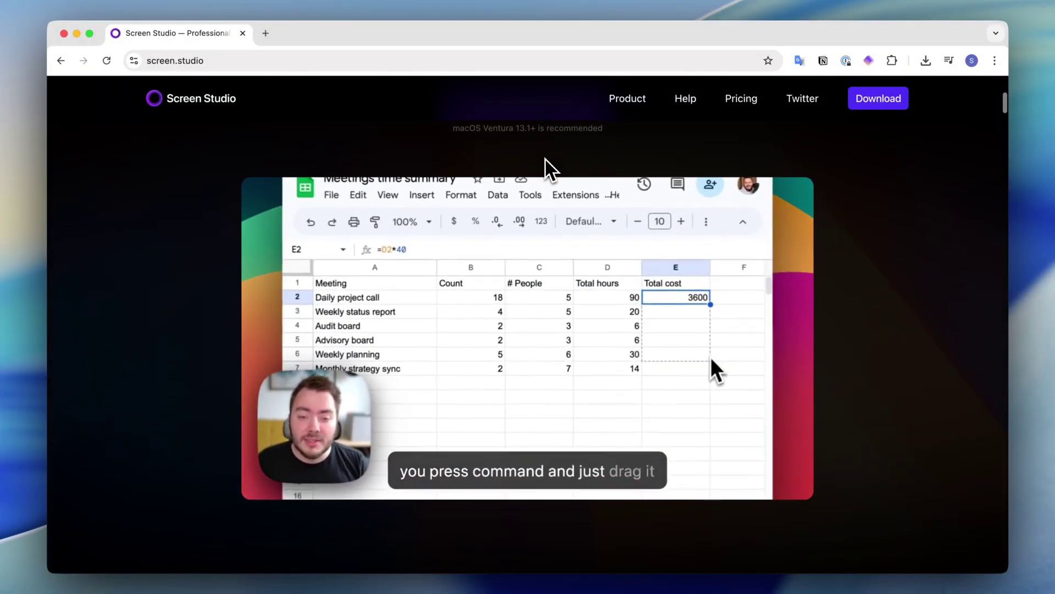